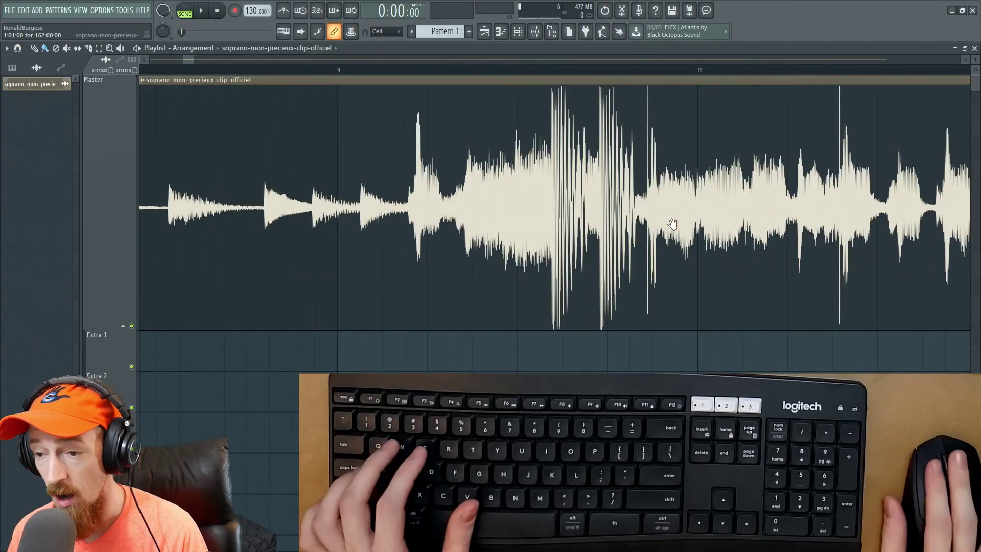
Step: Slice the soprano audio clip at bar 9 and between bars 10 and 11, and shift the cut pieces rightward to open gaps
scroll(500, 256, "down", 5)
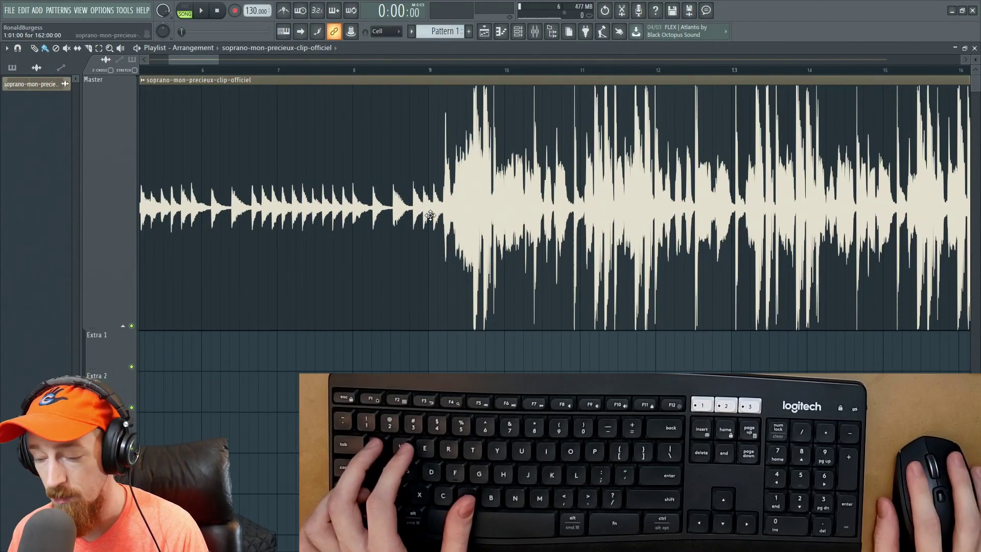
left_click(429, 292, "shift")
left_click_drag(521, 316, 646, 267)
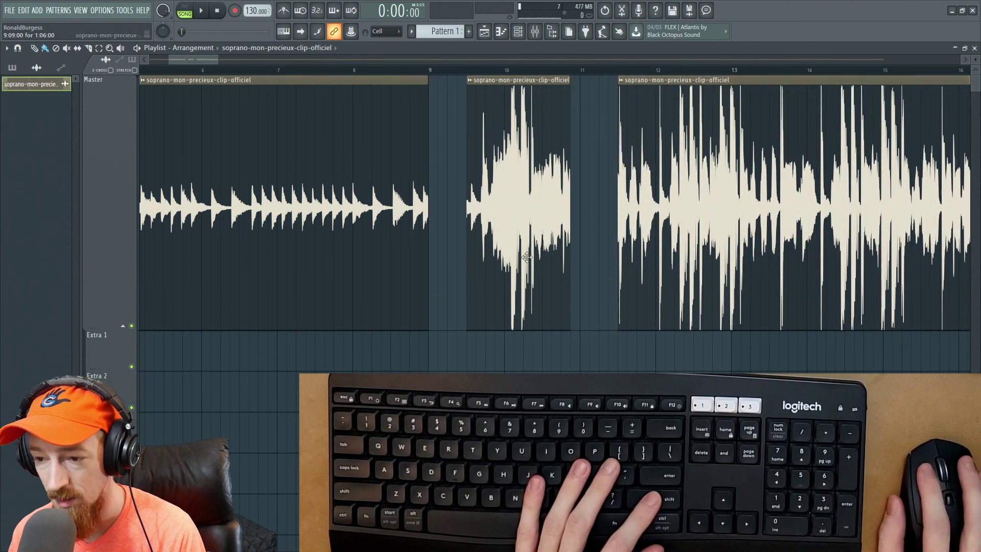
left_click(412, 70)
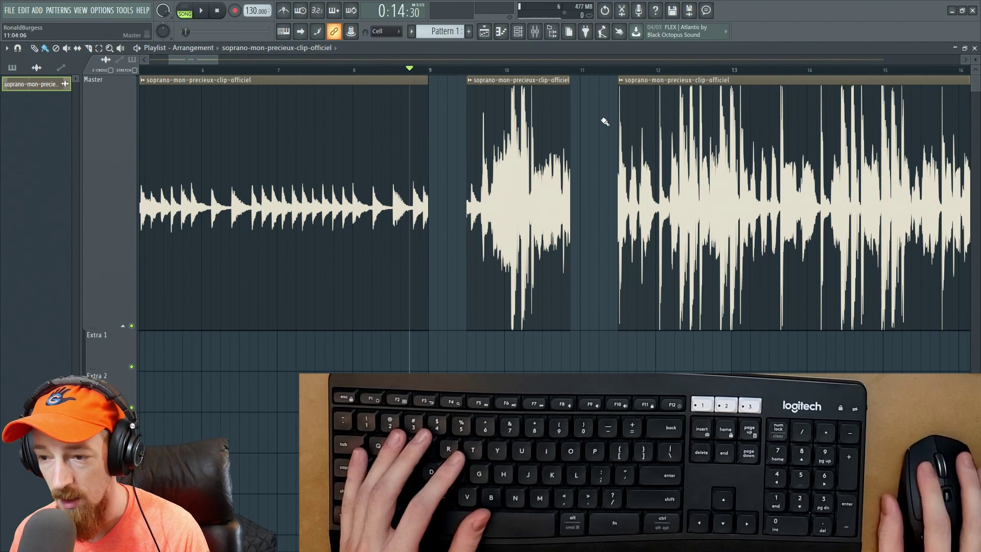
left_click_drag(594, 141, 662, 230)
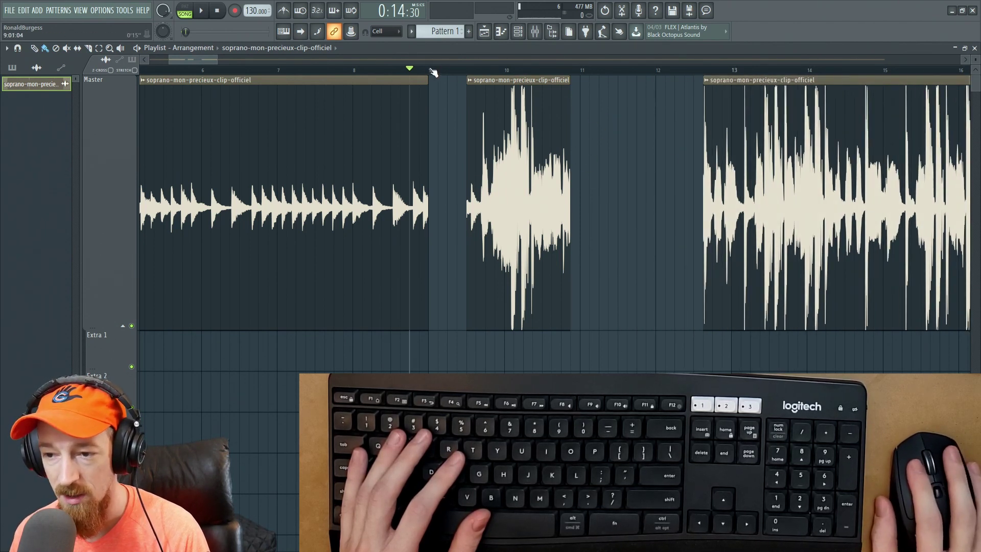
Step: Open the render settings for exporting the project as untitled.wav, and dismiss them without rendering
key("ctrl+r")
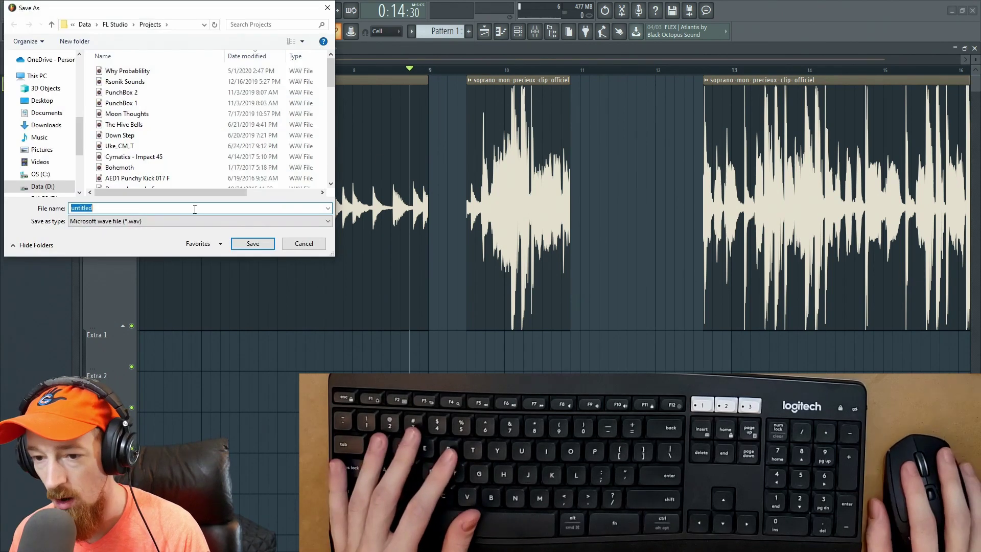
left_click(253, 244)
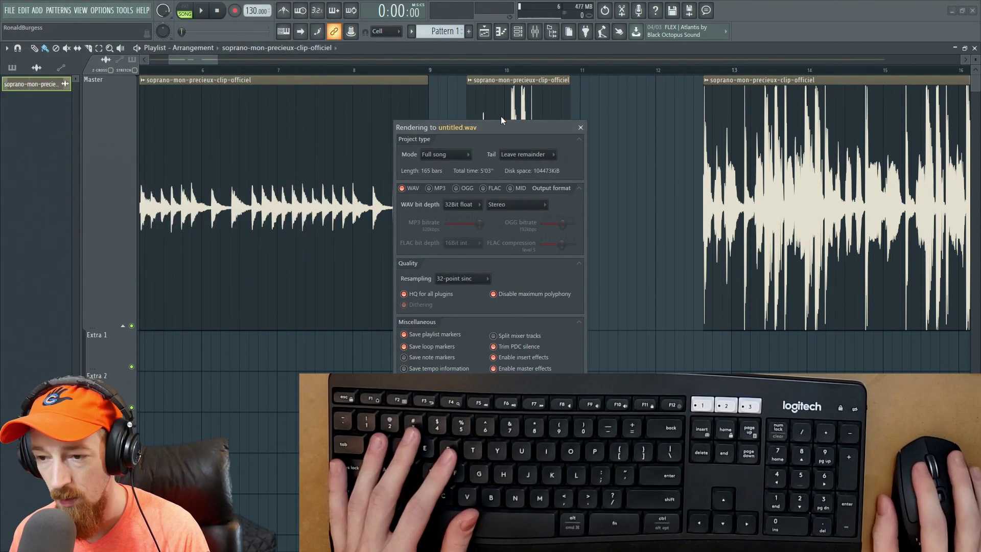
left_click(581, 127)
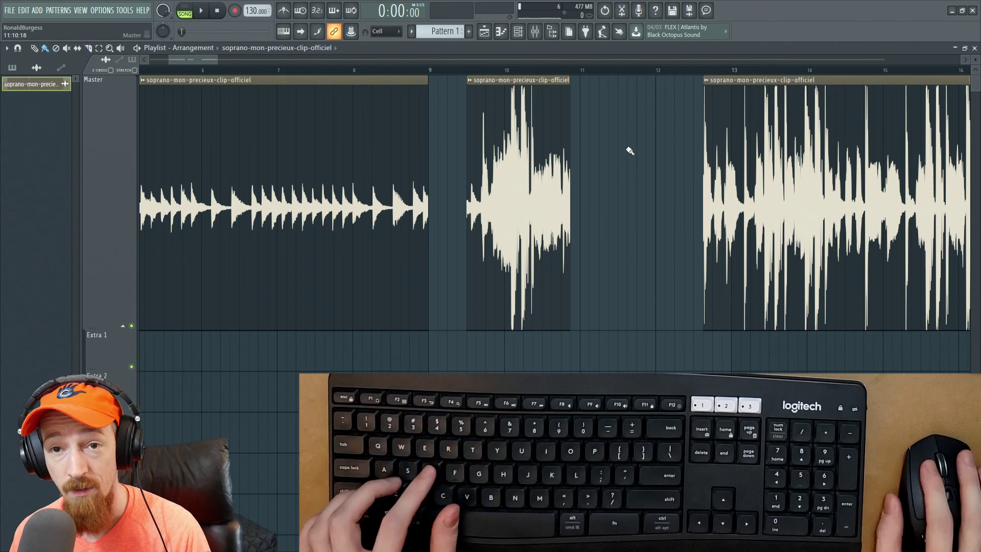
Step: Try moving the last clip piece earlier, and undo all clip moves and slices on the Master track
left_click_drag(744, 159, 647, 171)
key("ctrl+z")
key("ctrl+z")
key("ctrl+z")
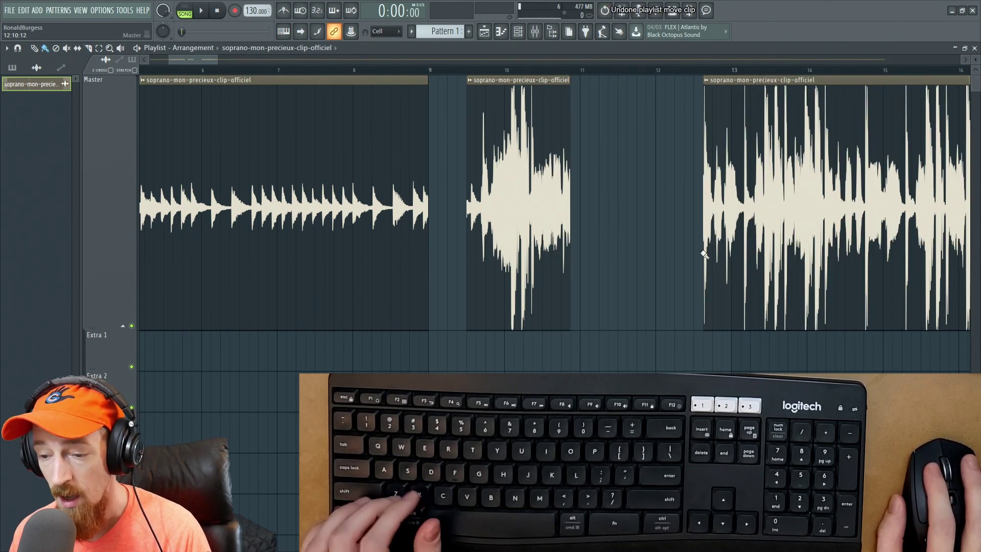
key("ctrl+alt+z")
key("ctrl+alt+z")
key("ctrl+alt+z")
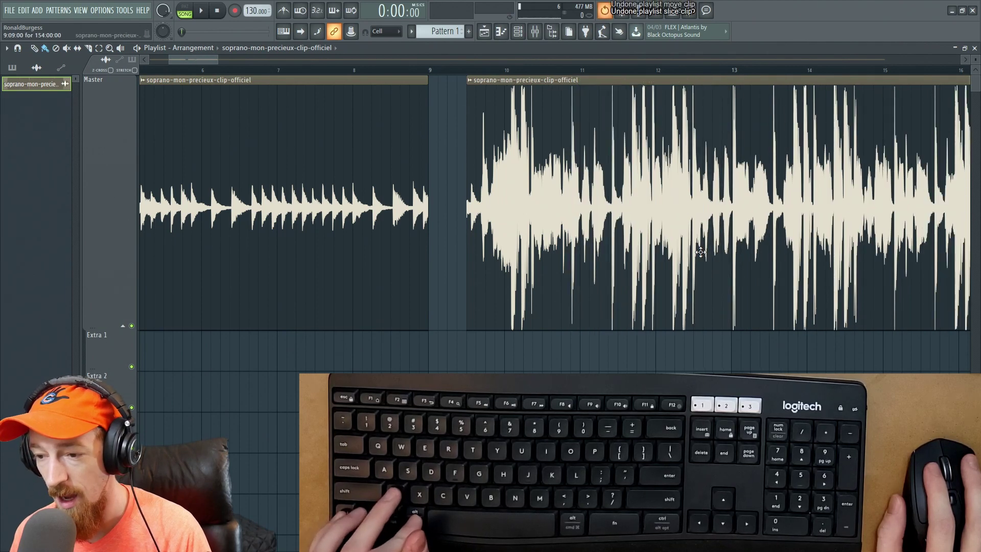
Step: Hide the playlist and show it again
middle_click(255, 171)
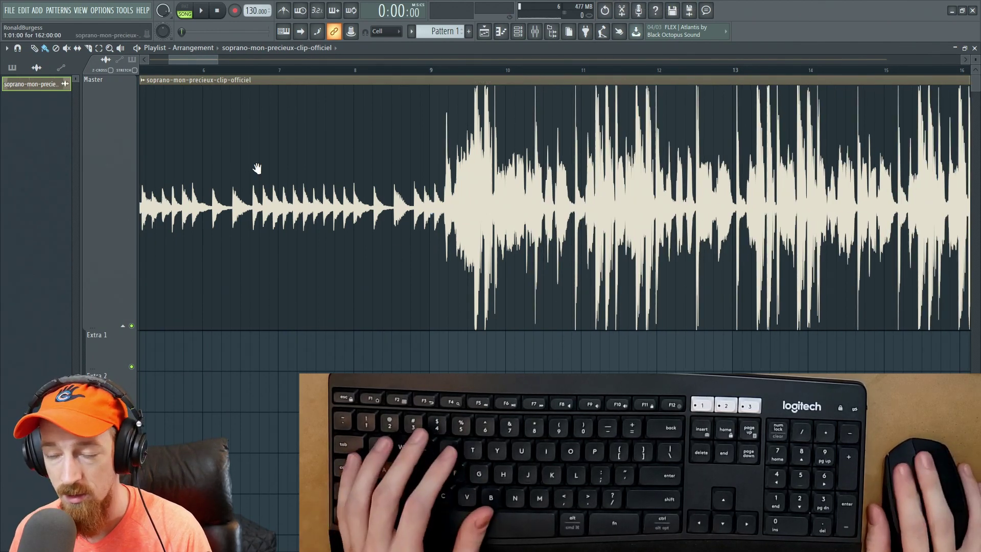
left_click(565, 149)
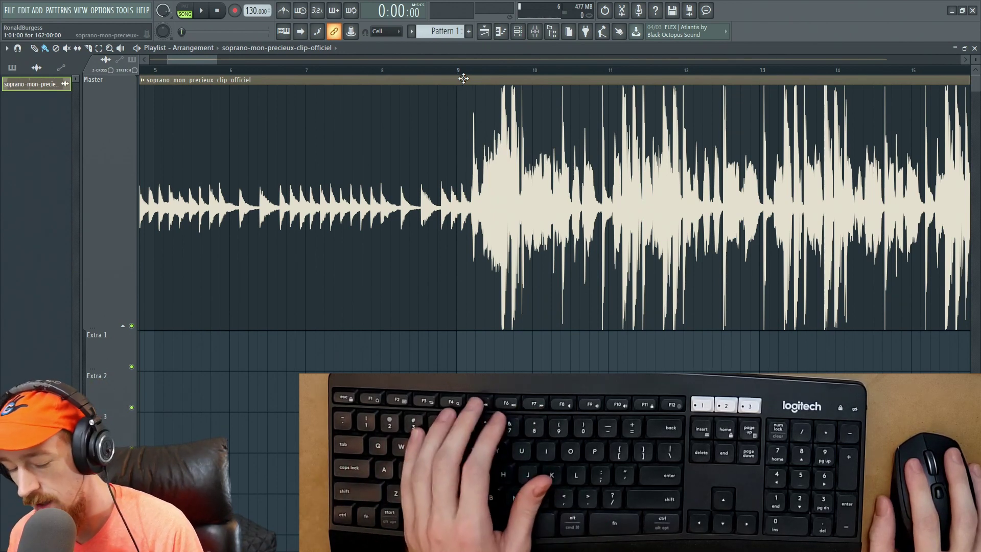
key("F5")
key("F5")
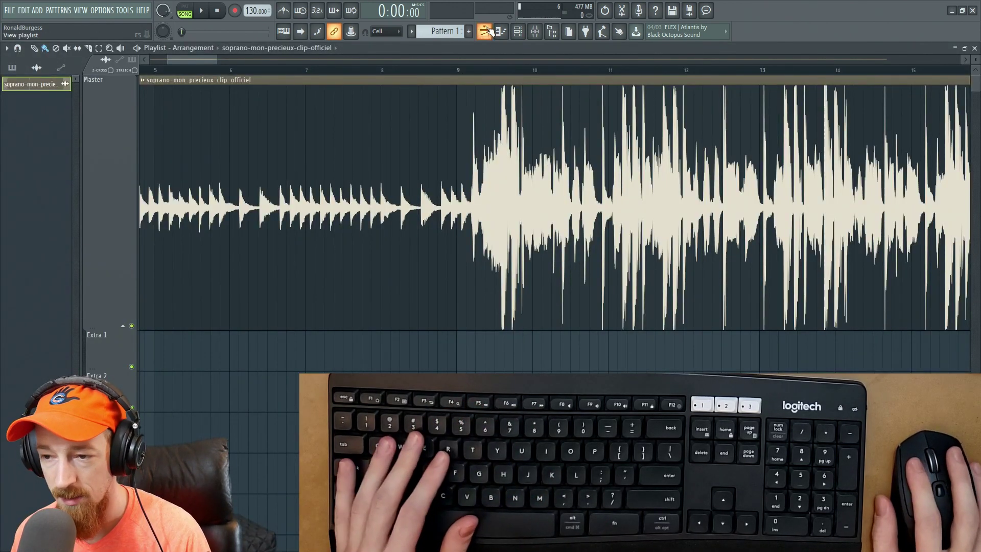
Step: Examine the audio clip's waveform along the timeline, from the quiet intro to around bar 18, at several zoom levels
left_click_drag(399, 212, 813, 227)
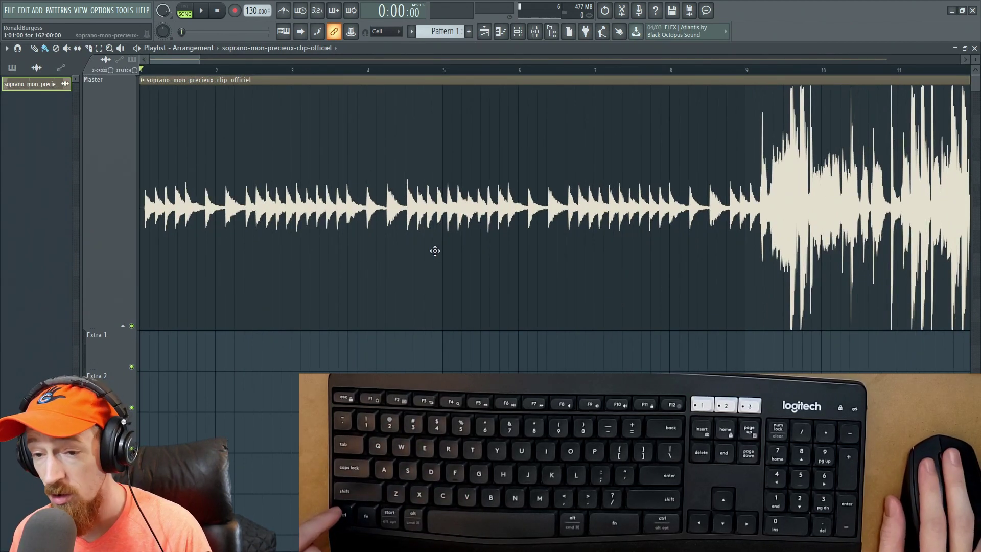
scroll(394, 196, "right", 10)
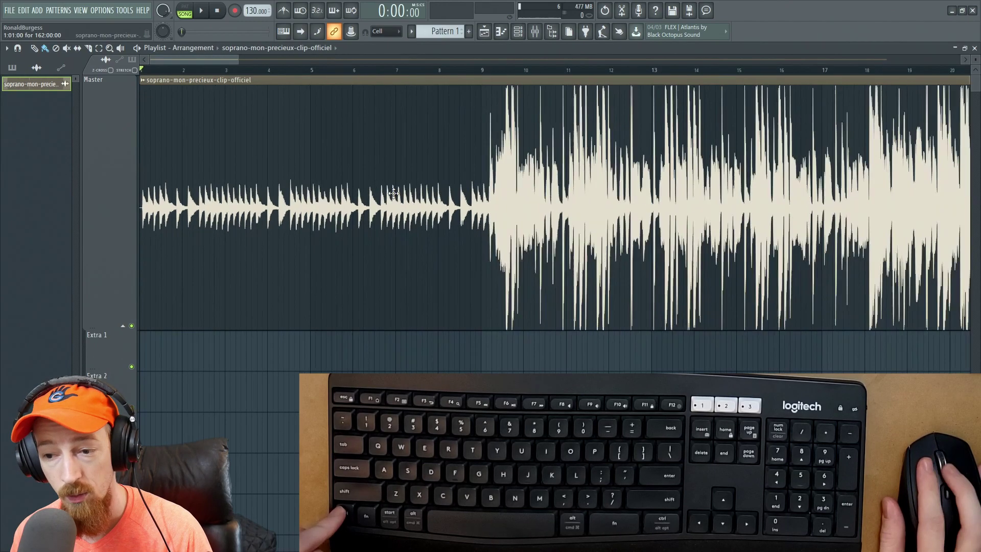
middle_click(299, 210)
left_click(513, 206)
scroll(315, 201, "down", 3)
scroll(668, 228, "up", 8)
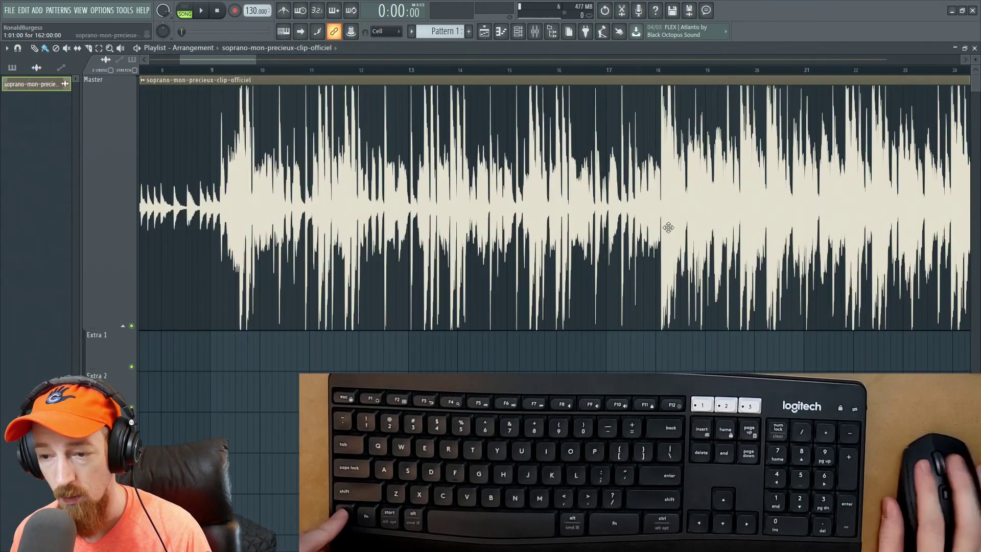
scroll(222, 221, "down", 6)
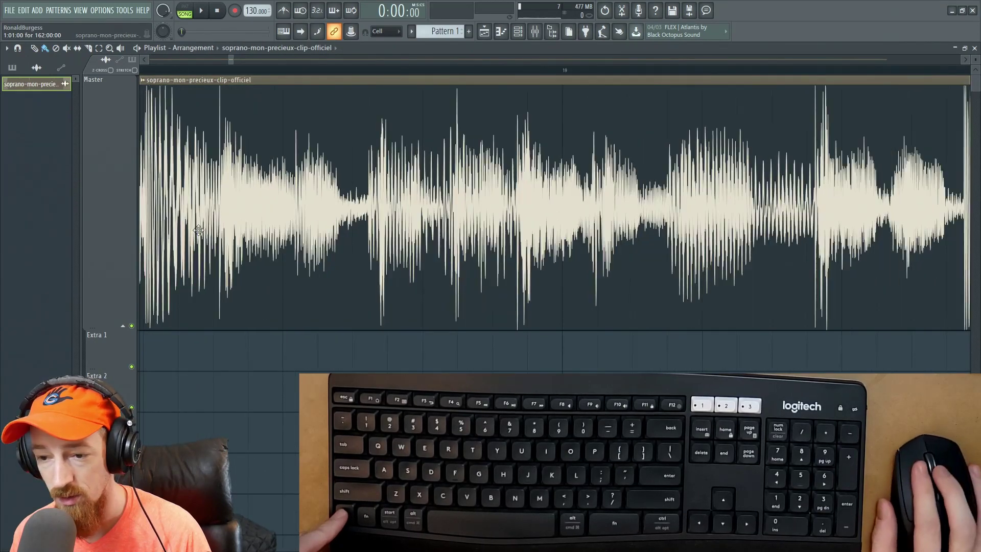
scroll(205, 221, "left", 10)
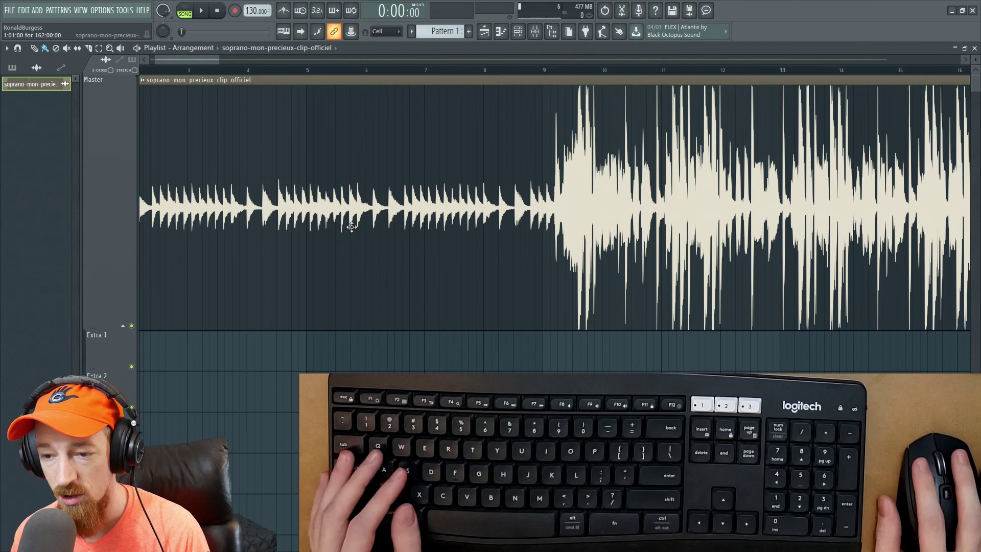
Step: Examine the playlist tracks from Master down through the Drums and Harmor groups at different track heights
scroll(363, 255, "down", 2, "alt")
scroll(368, 260, "down", 3, "alt")
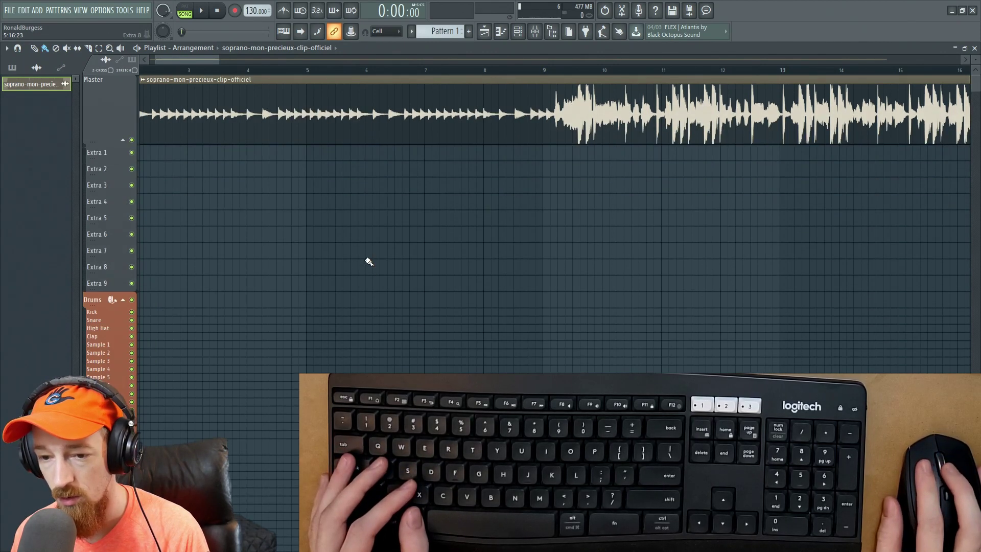
scroll(409, 230, "up", 4, "alt")
scroll(403, 251, "down", 4, "alt")
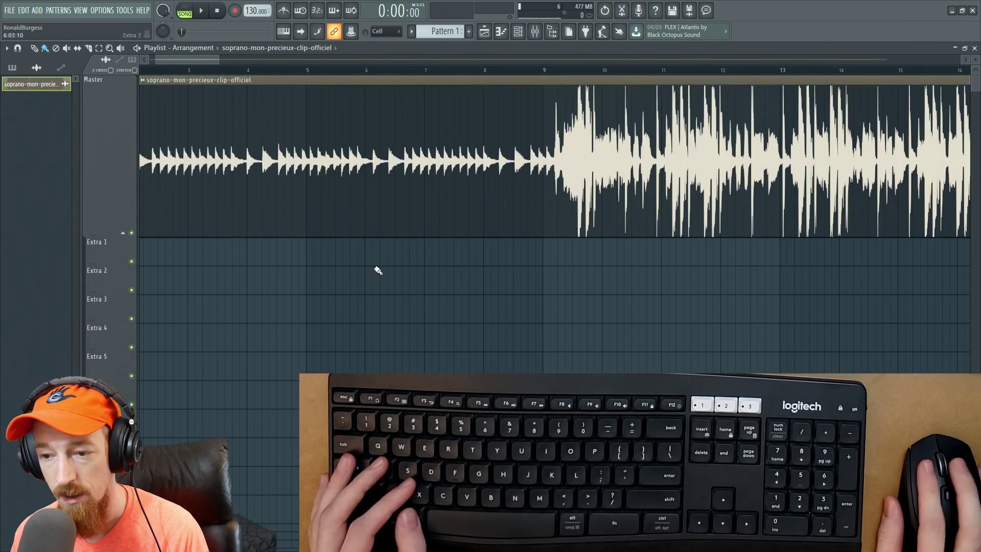
scroll(394, 274, "up", 3, "alt")
scroll(403, 270, "down", 4, "alt")
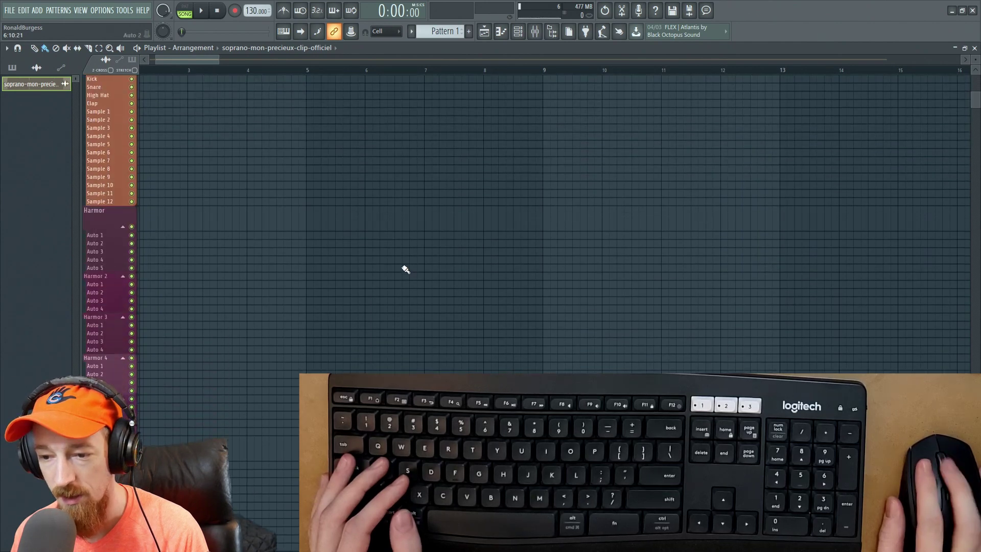
scroll(412, 266, "up", 5, "alt")
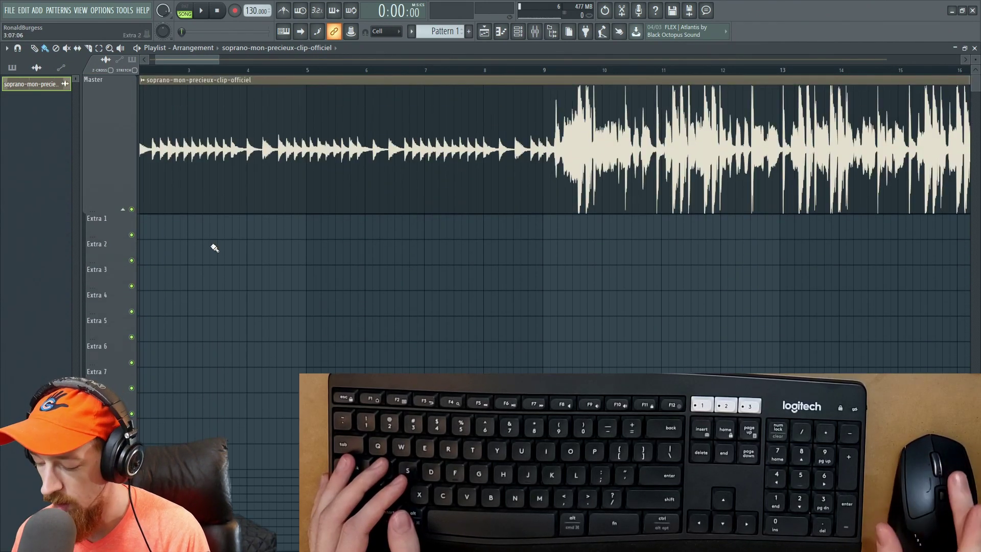
Step: Increase the height of the Master track so the clip's waveform is drawn taller
left_click_drag(395, 247, 462, 245)
left_click_drag(544, 236, 294, 276)
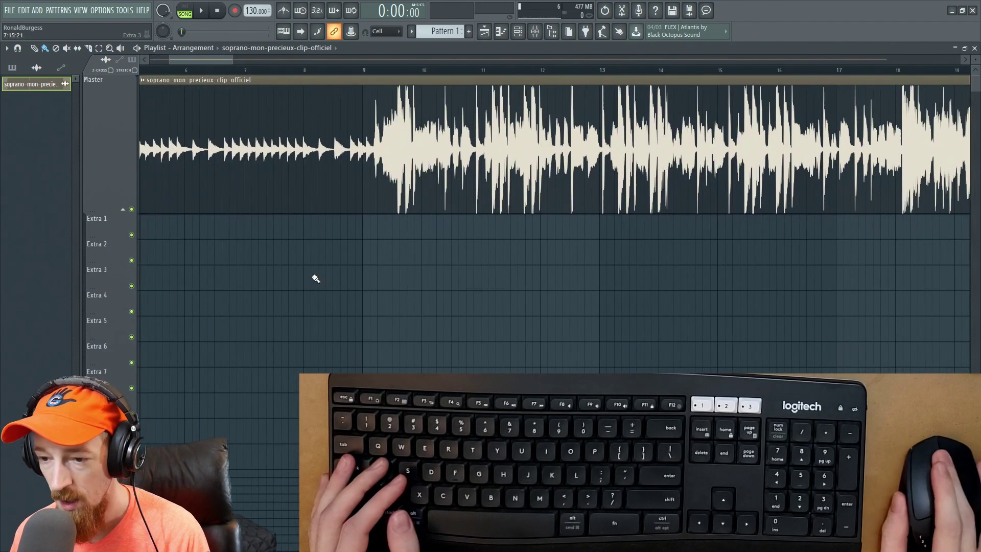
scroll(286, 286, "right", 3)
scroll(405, 281, "left", 10)
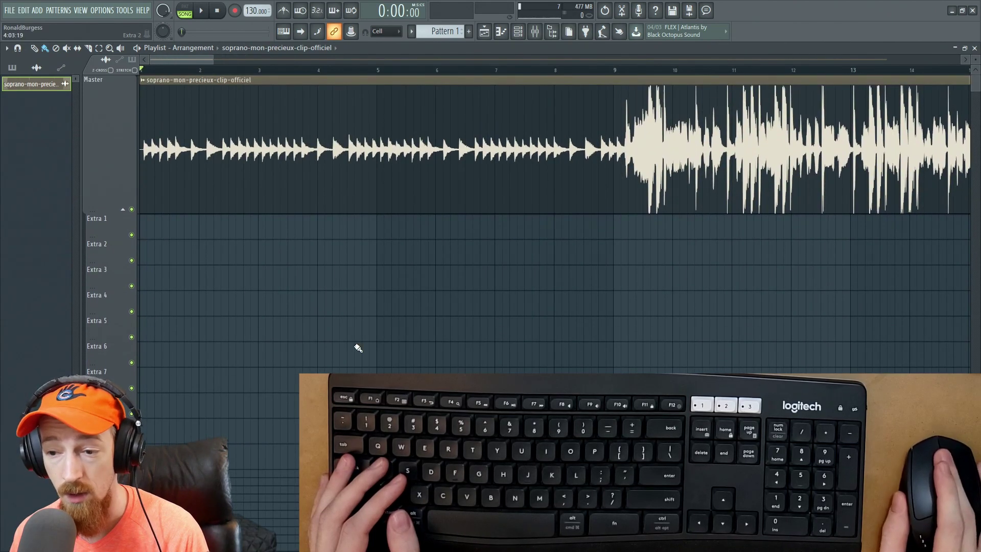
left_click_drag(95, 212, 97, 342)
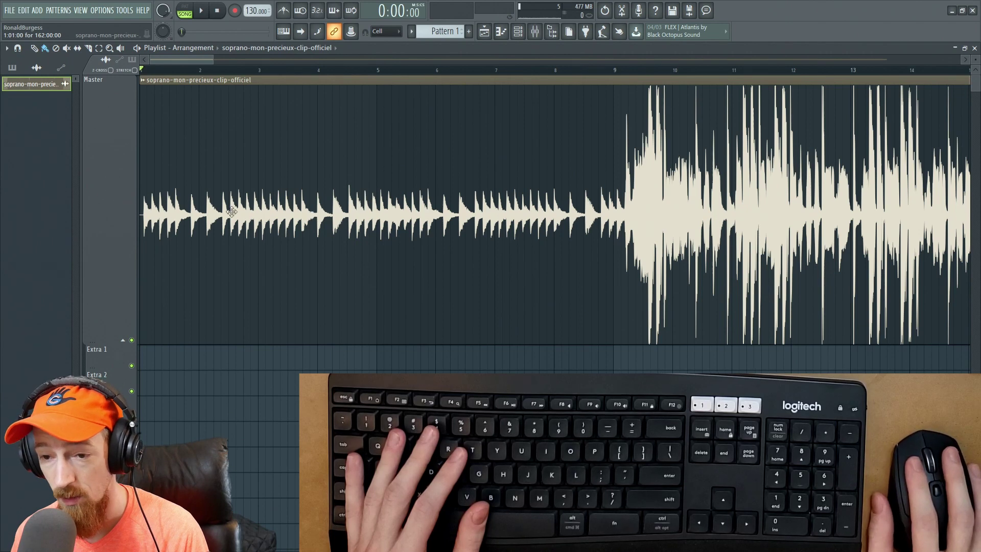
Step: Slice the Master track's audio clip just before bar 5 and at bar 6, and move the last piece one bar later
mouse_move(192, 139)
left_mouse_down()
mouse_move(311, 153)
mouse_move(177, 151)
left_mouse_up()
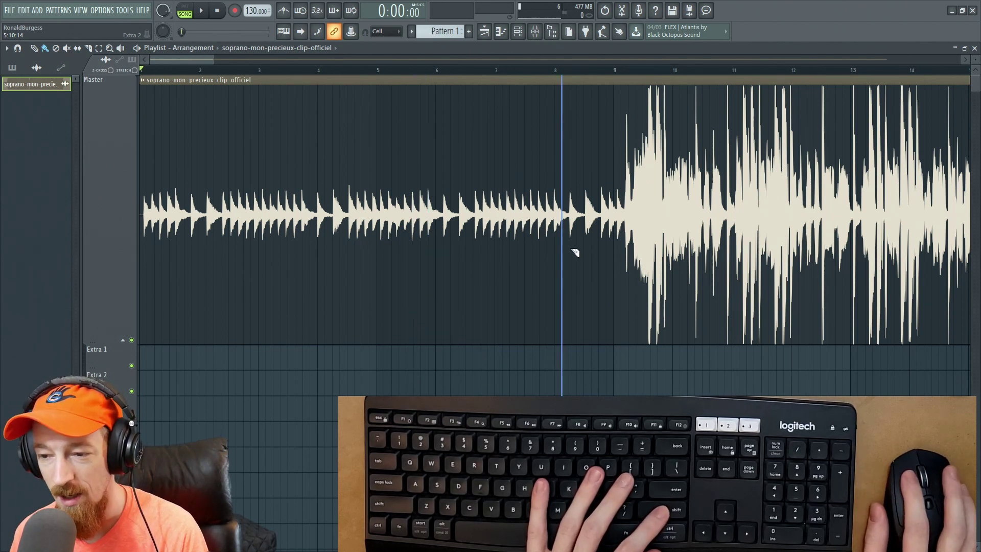
left_click(376, 237)
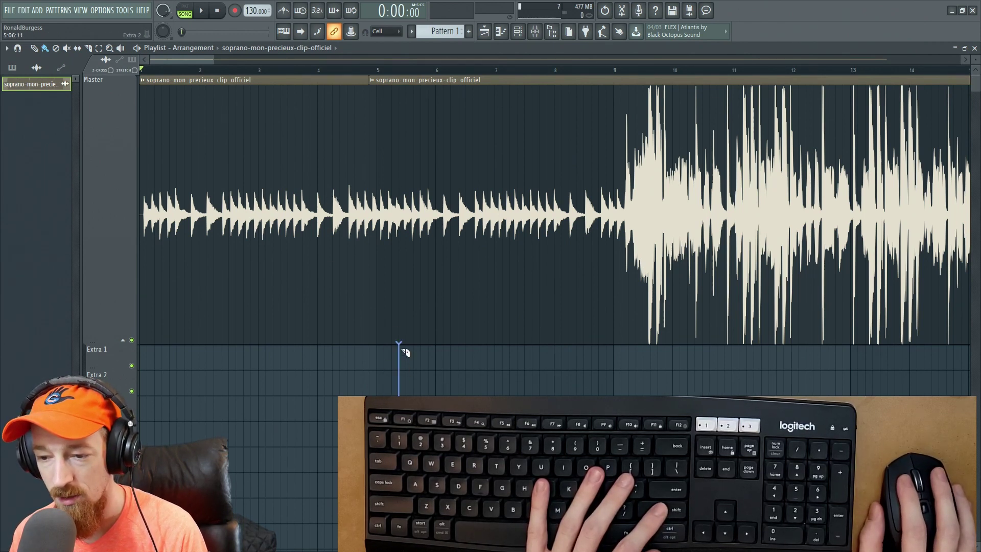
left_click(442, 284)
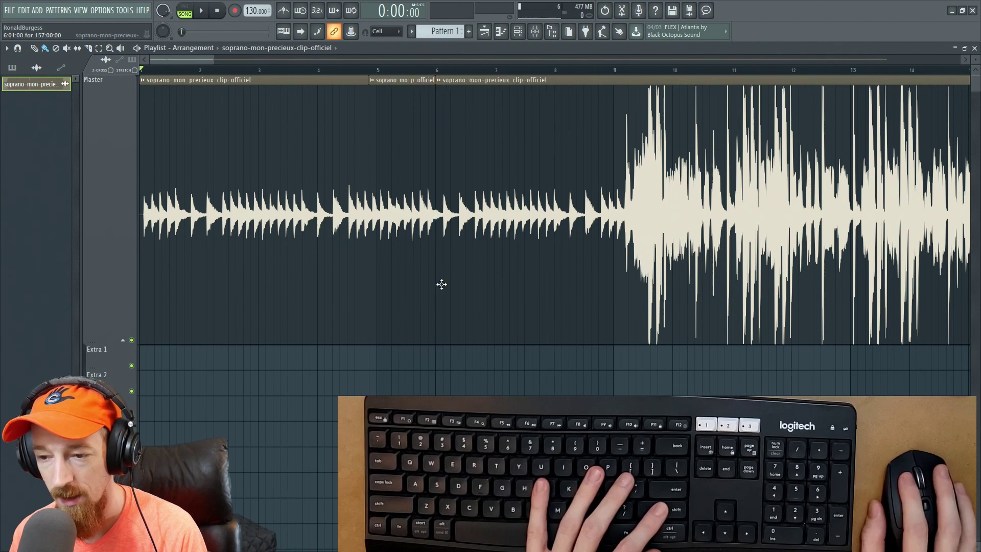
left_click_drag(442, 284, 532, 269)
Step: Undo the last piece's move and both slices in the audio clip
key("ctrl+z")
key("ctrl+z")
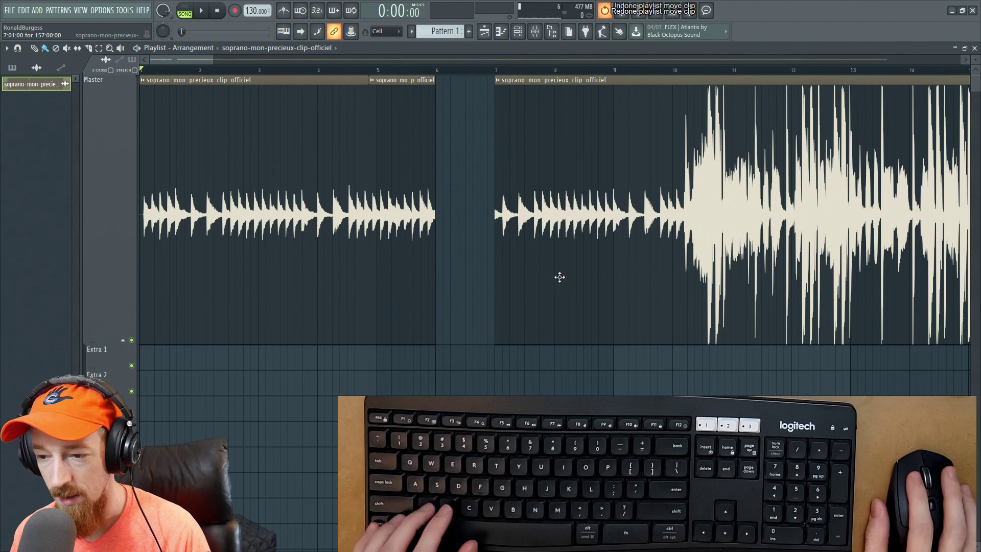
key("ctrl+alt+z")
key("ctrl+alt+z")
key("ctrl+alt+z")
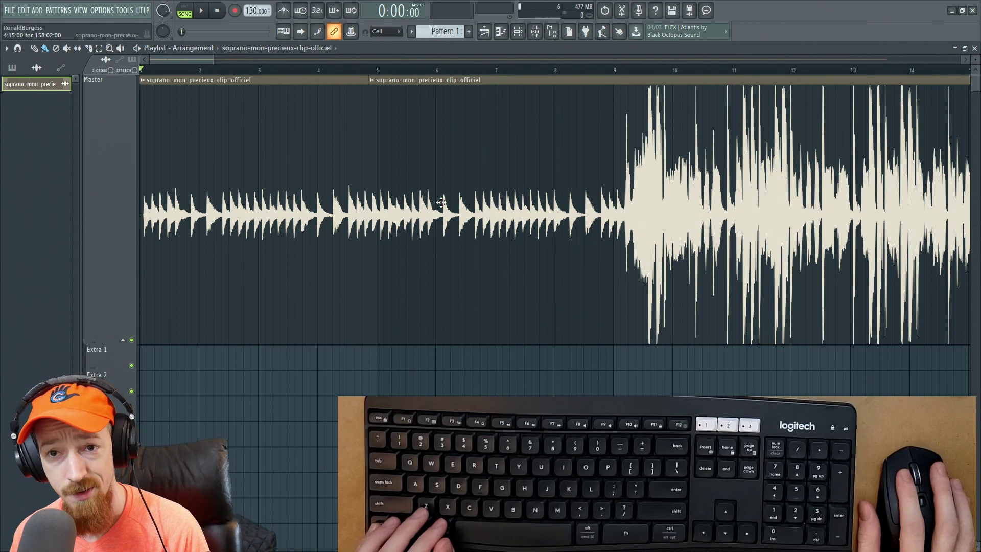
key("ctrl+alt+z")
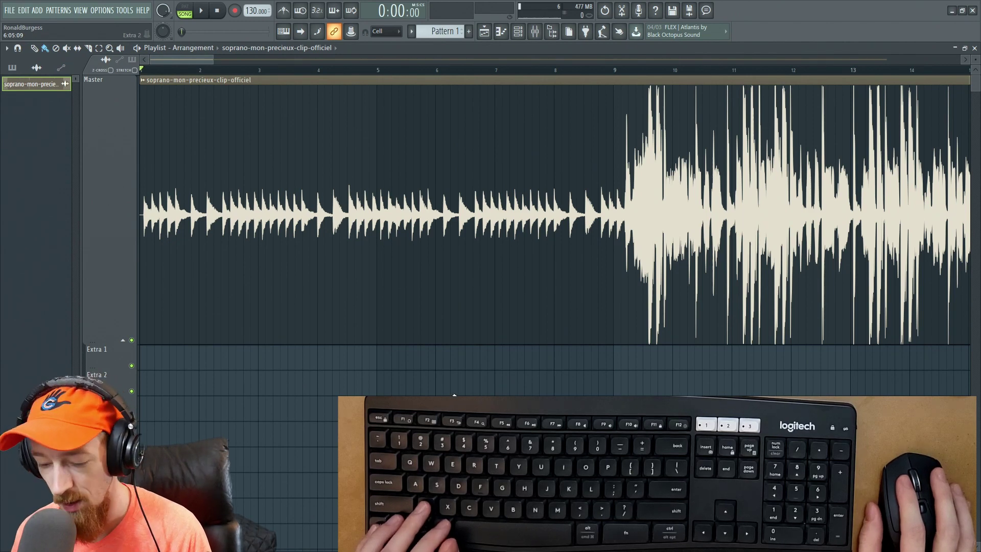
Step: Try slicing the audio clip midway through bar 6 and moving the second part, and undo both changes
mouse_move(480, 393)
left_mouse_down()
mouse_move(481, 330)
mouse_move(467, 306)
left_mouse_up()
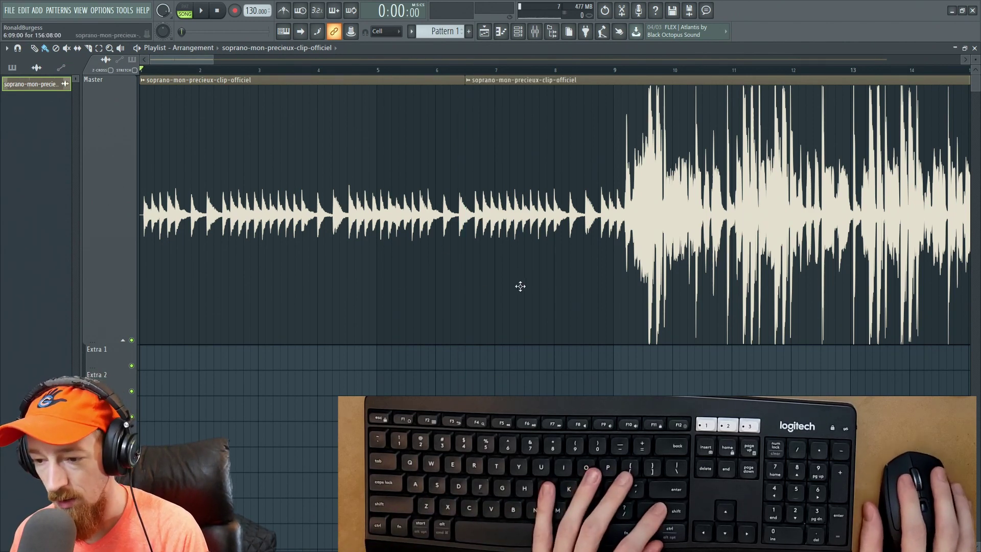
left_click_drag(521, 286, 556, 269)
key("ctrl+alt+z")
key("ctrl+alt+z")
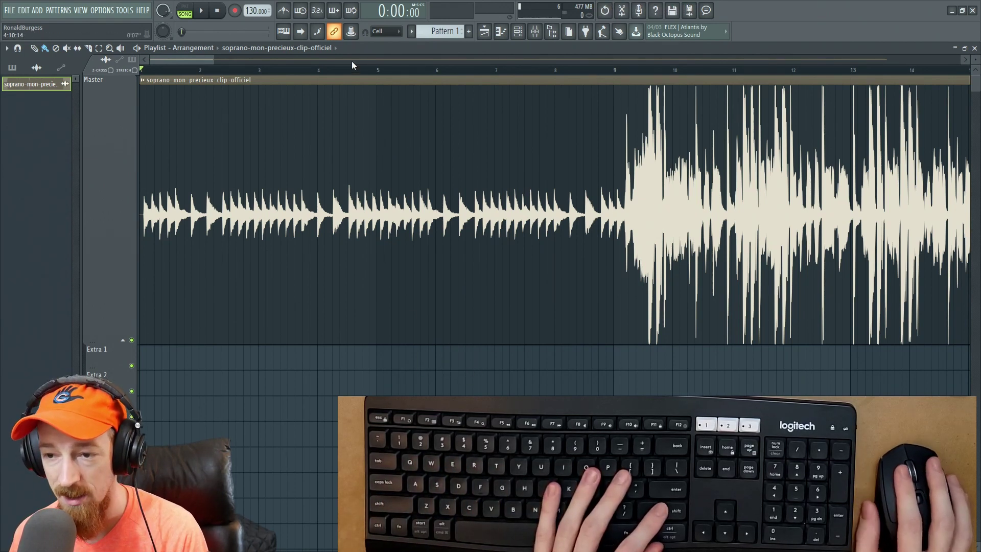
Step: Review the main snap setting's options and inspect the individual hits in the clip's waveform up close
left_click(388, 31)
left_click(380, 41)
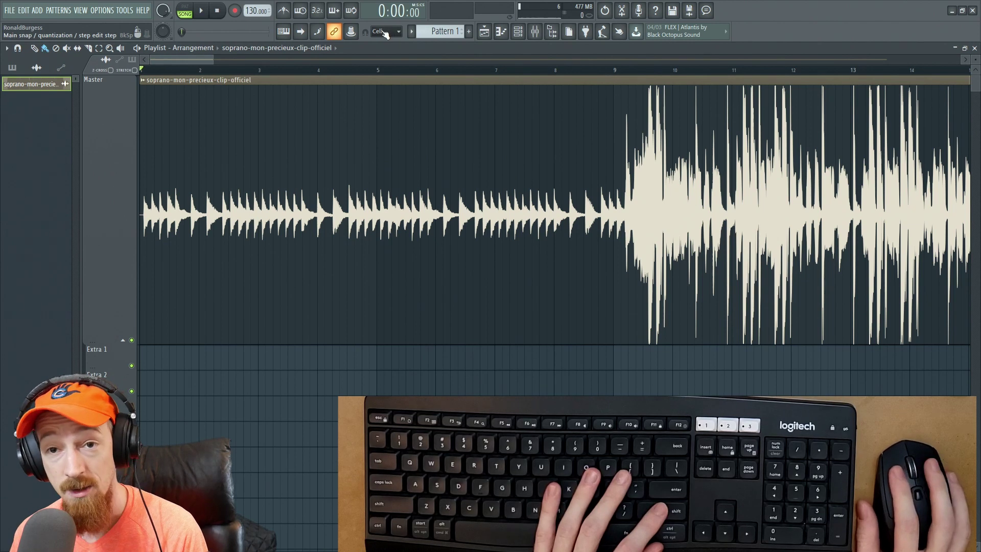
left_click(386, 32)
left_click(386, 32)
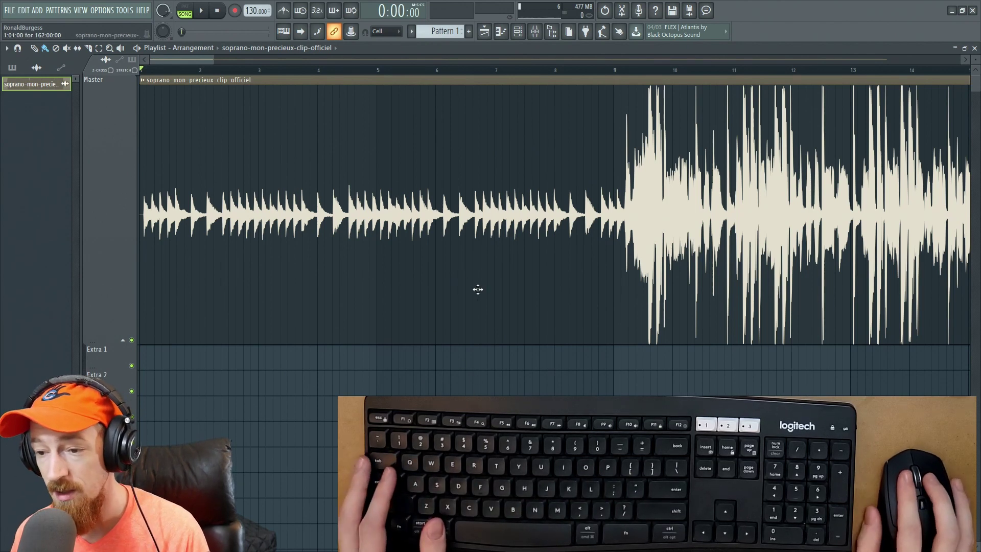
scroll(497, 322, "up", 8)
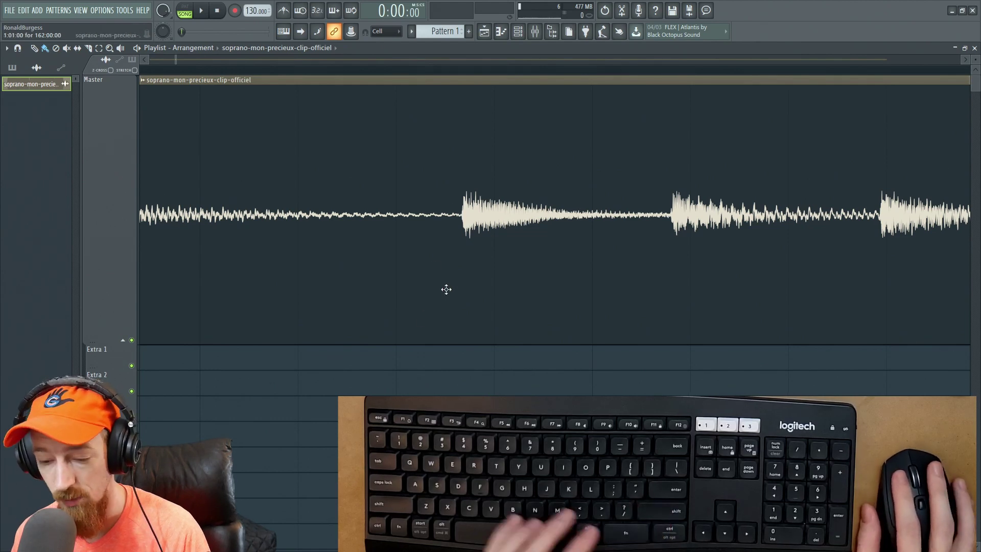
scroll(446, 287, "down", 2)
scroll(446, 292, "up", 2)
scroll(447, 291, "up", 2)
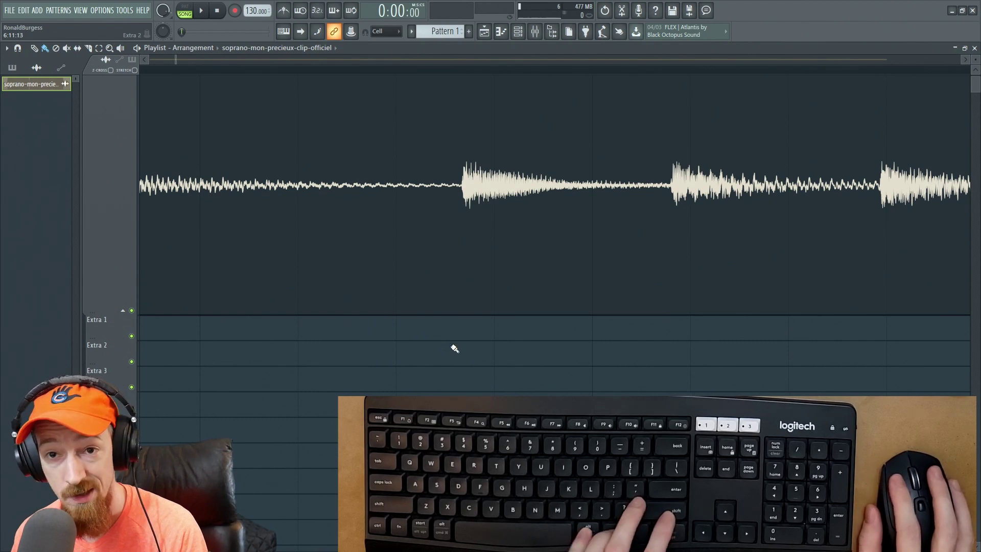
scroll(434, 353, "down", 8)
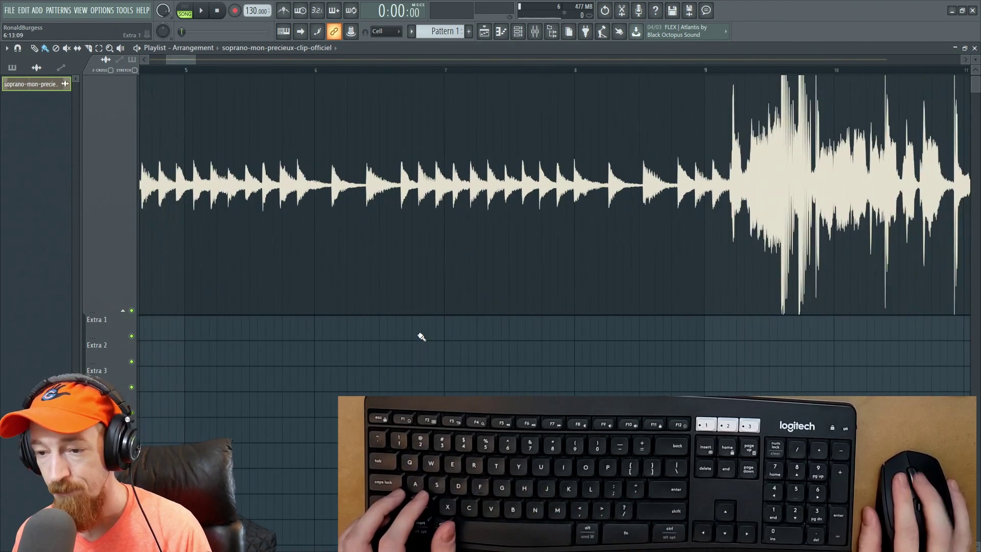
left_click_drag(421, 338, 486, 367)
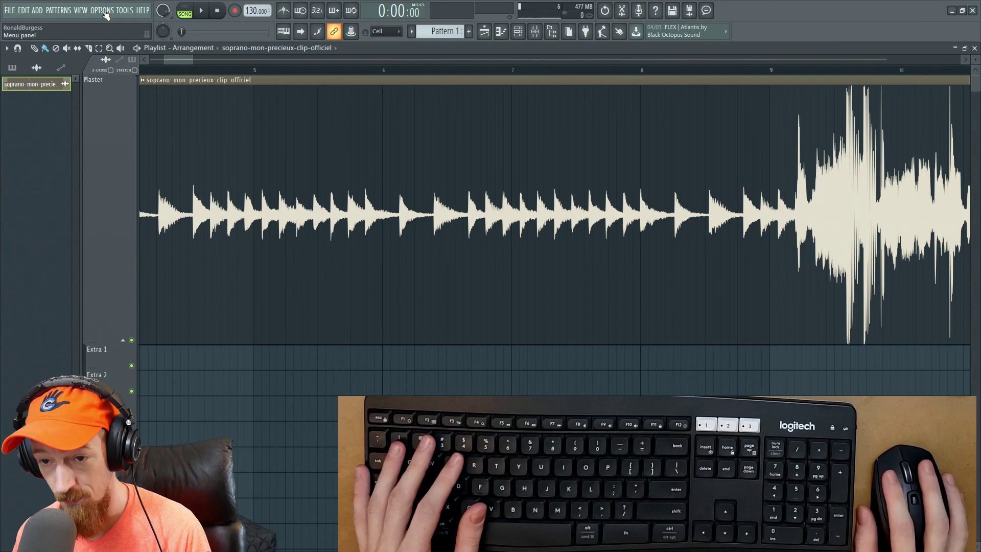
Step: Open the current project's settings, review the available Timebase (PPQ) values, and close the settings
left_click(104, 10)
left_click(105, 29)
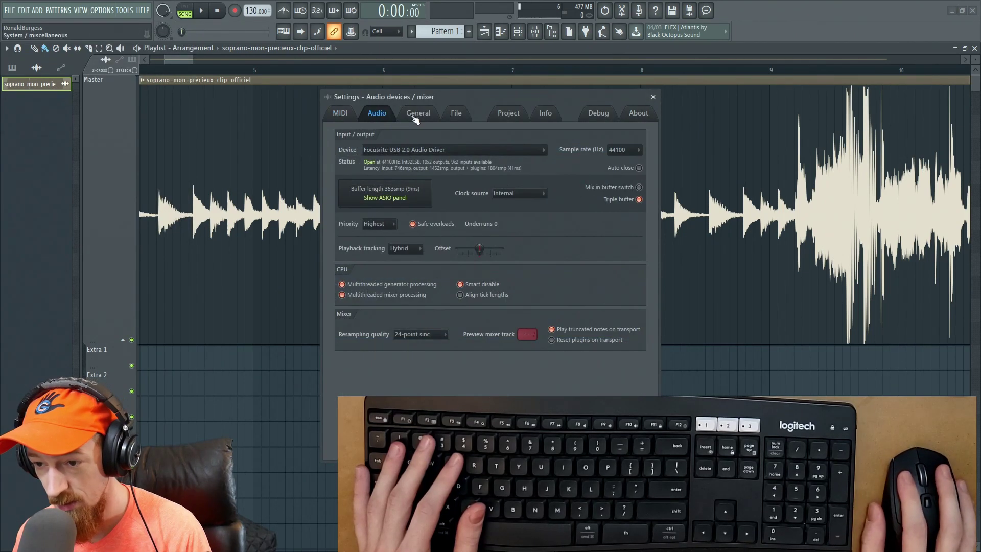
left_click(417, 114)
left_click(454, 115)
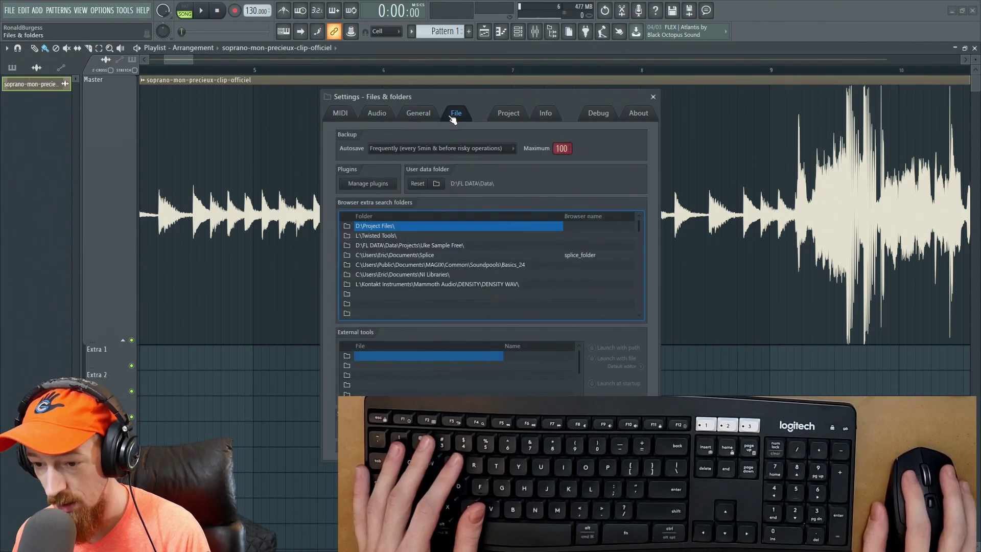
left_click(513, 117)
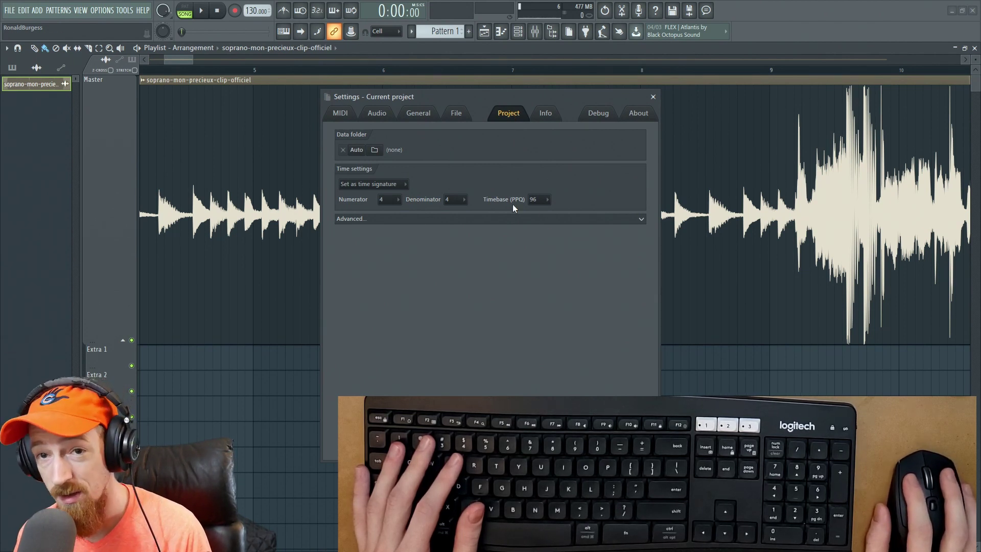
left_click(543, 202)
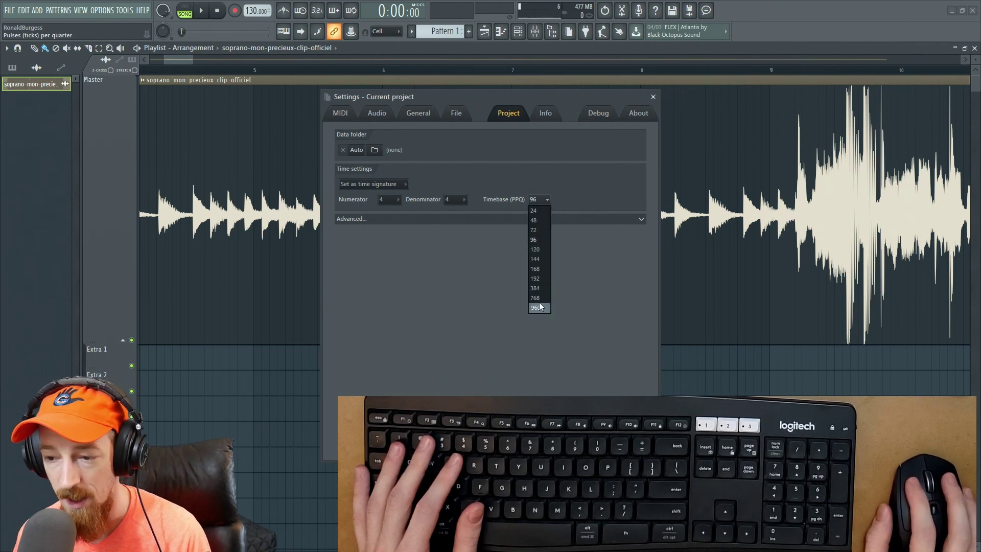
left_click(598, 299)
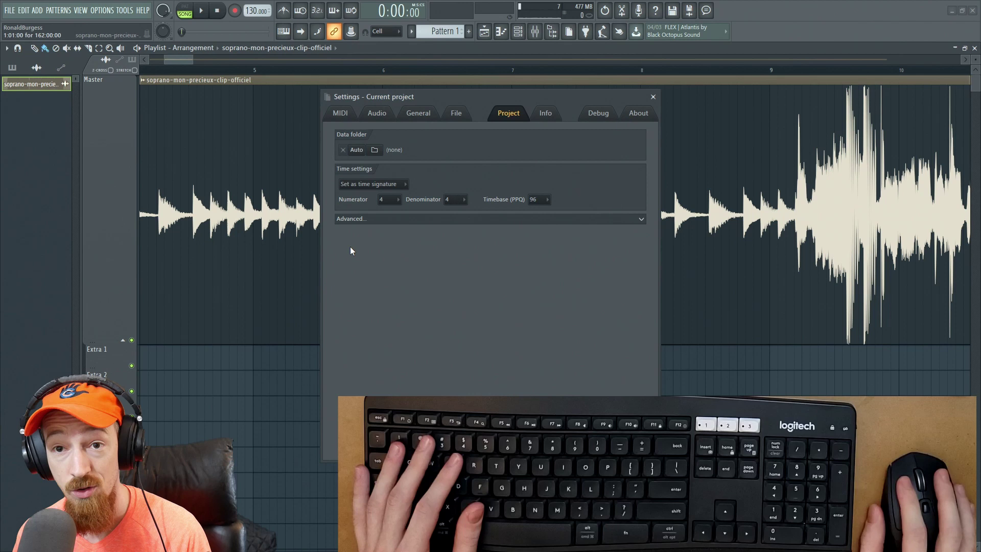
left_click(548, 202)
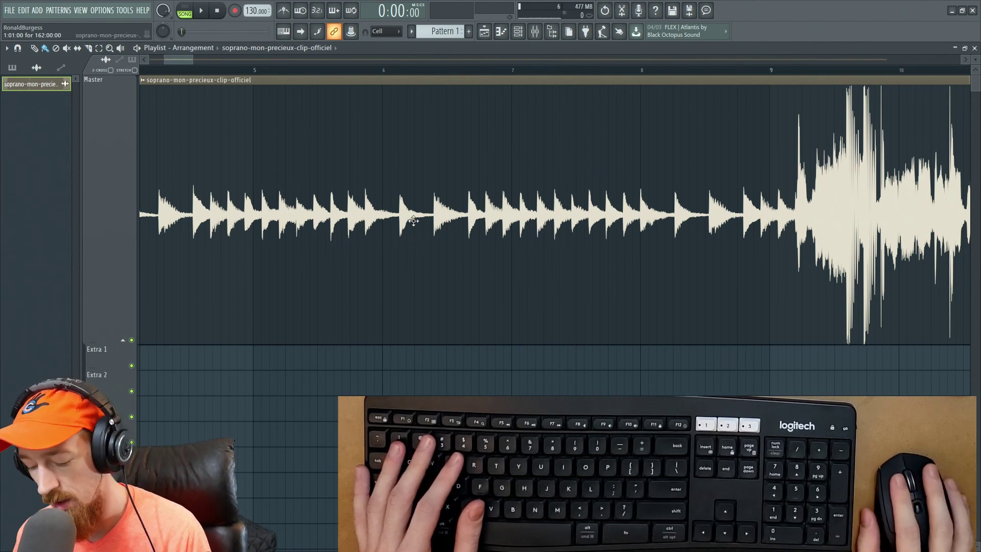
Step: Slice the audio clip just after bar 9 and move the second part one bar later, to 10:03:00
scroll(414, 221, "down", 5)
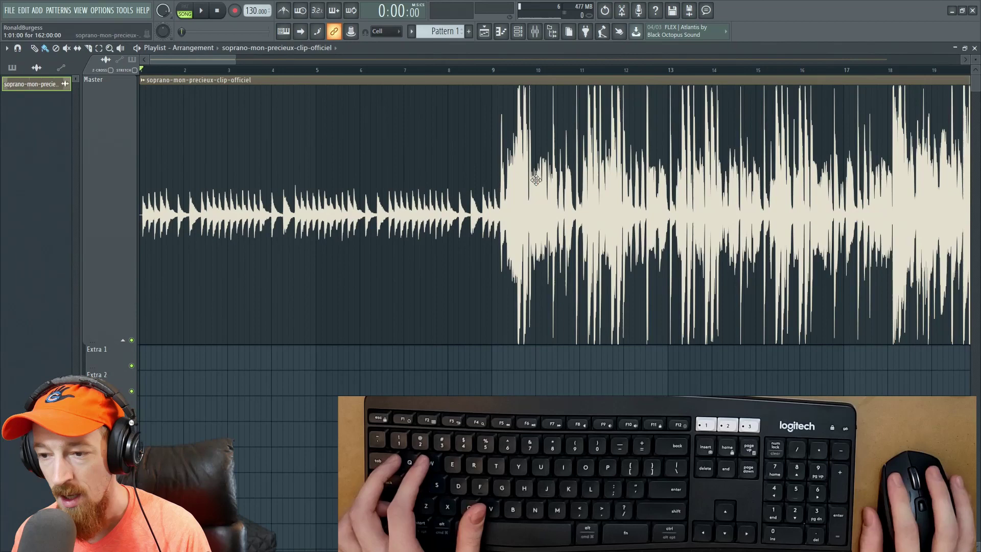
scroll(524, 172, "up", 5)
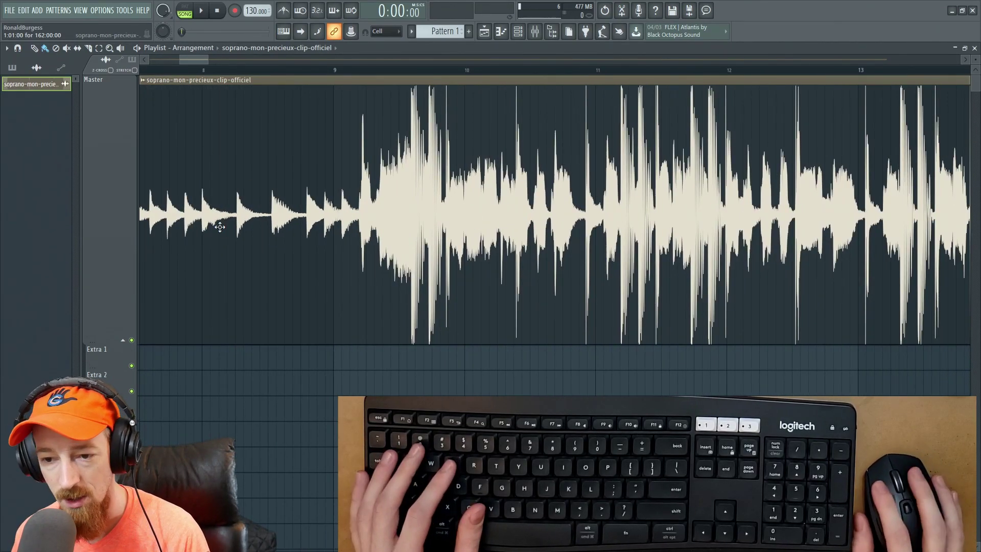
key("slash")
mouse_move(355, 379)
left_mouse_down()
mouse_move(358, 215)
mouse_move(521, 213)
left_mouse_up()
scroll(545, 241, "right", 3)
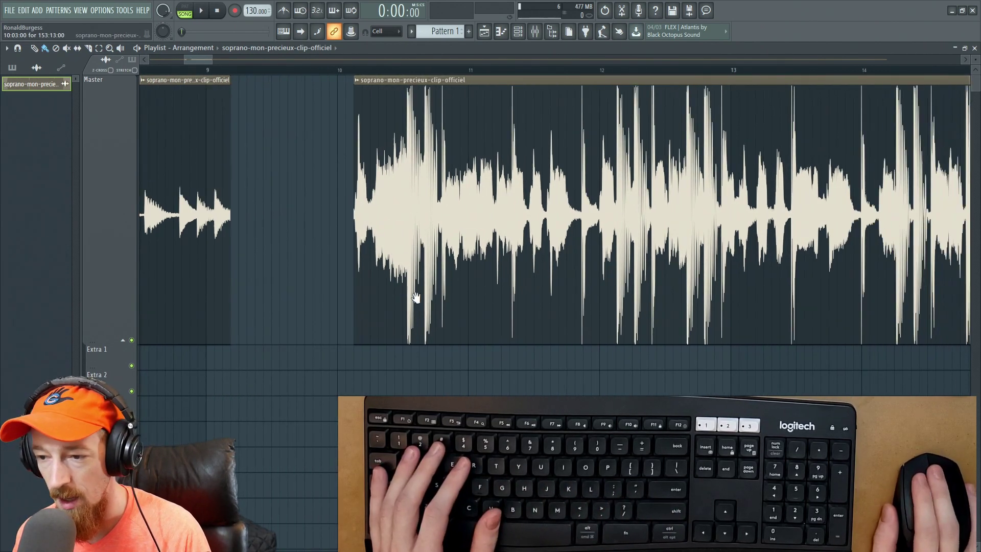
Step: Try deleting the audio clip's first piece and undo the deletion
scroll(265, 176, "down", 6)
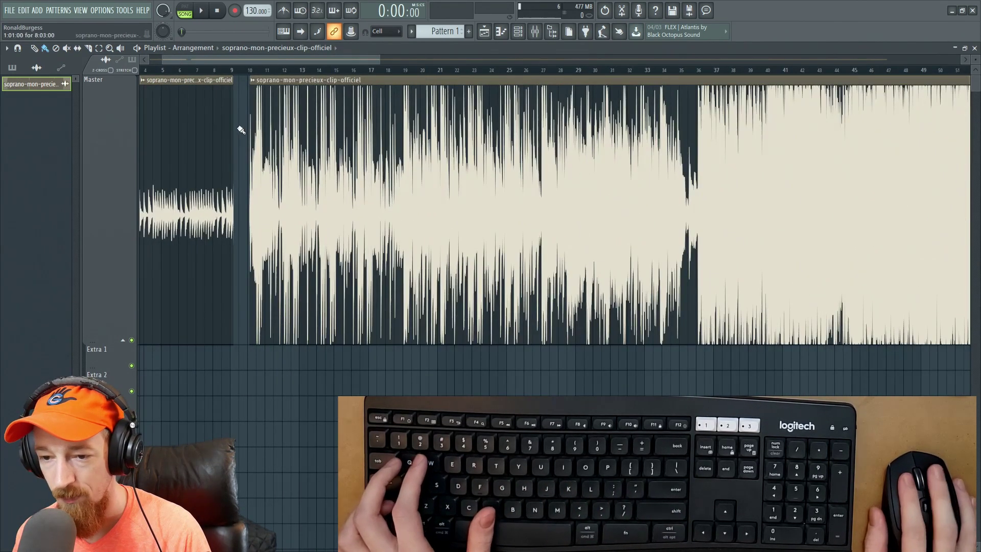
right_click(193, 149)
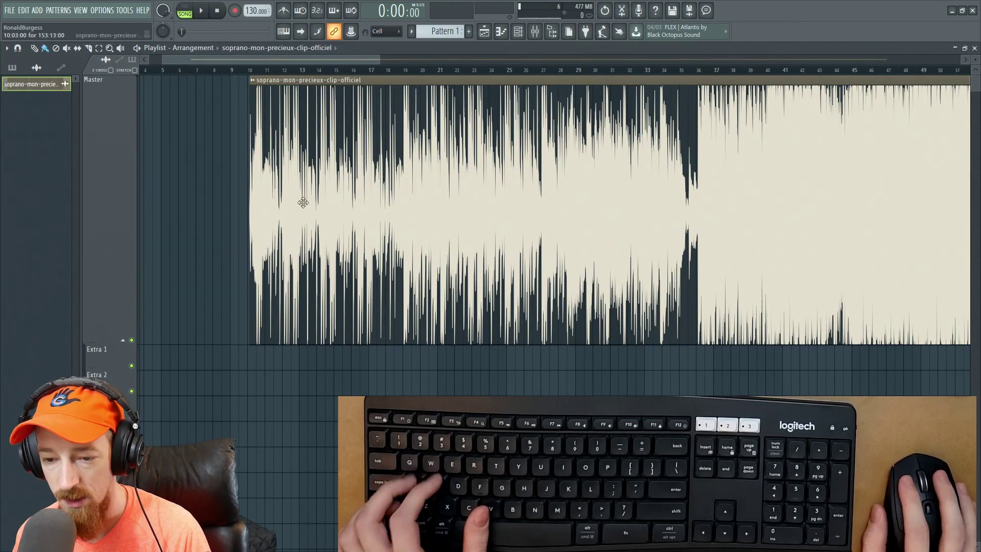
key("ctrl+z")
Step: Place the playhead just before the second piece and examine that piece's waveform around bars 10 to 14
scroll(291, 177, "up", 2)
scroll(292, 177, "up", 5)
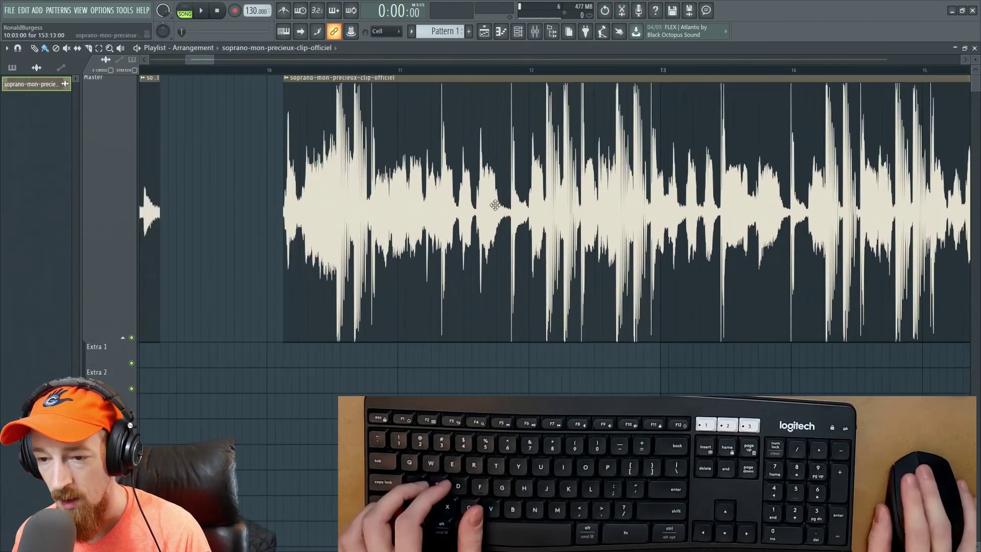
left_click(216, 72)
scroll(238, 117, "down", 3)
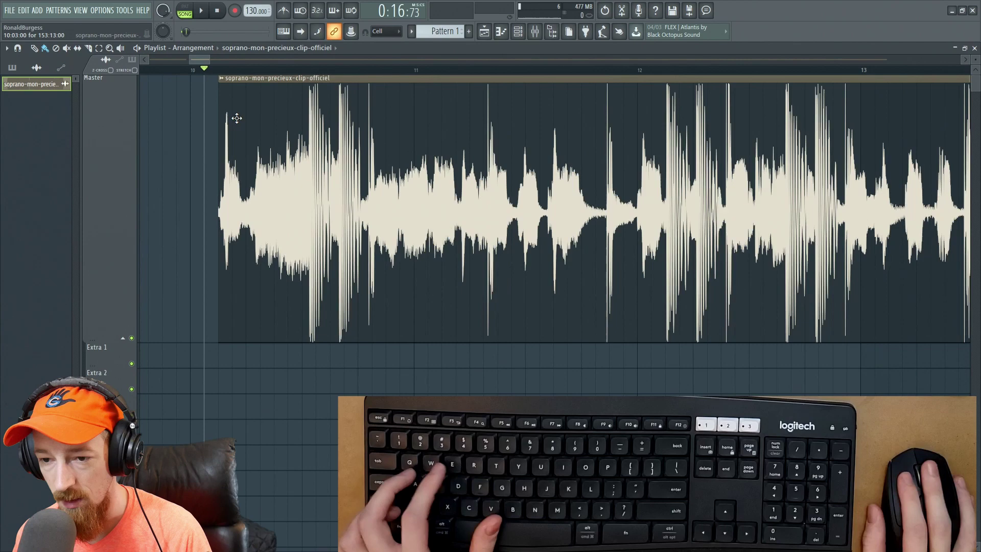
scroll(396, 153, "up", 2)
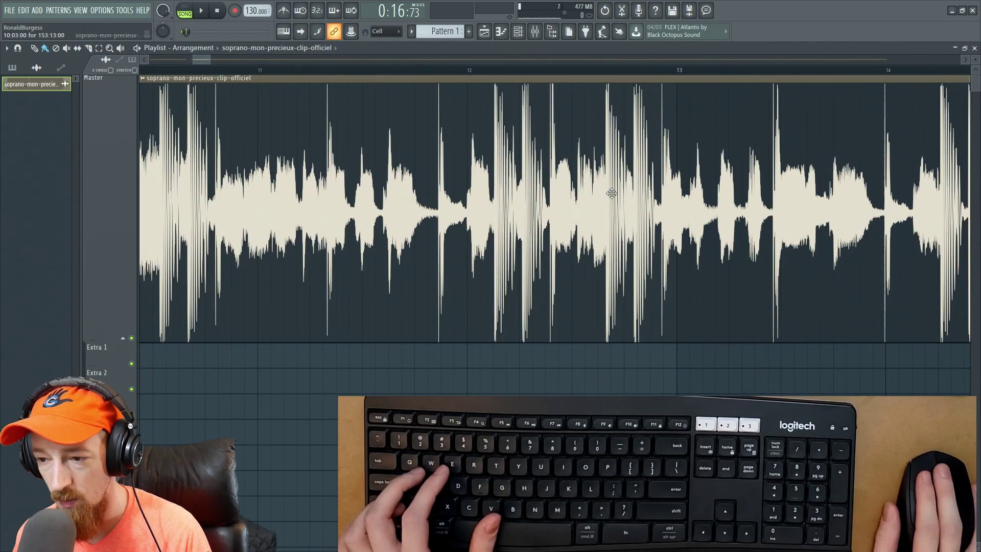
scroll(612, 193, "down", 3)
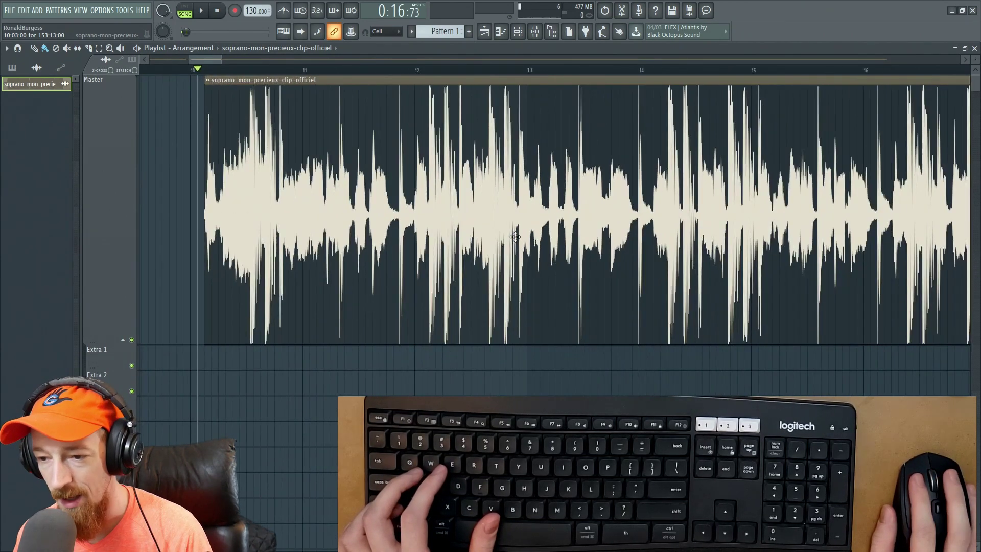
scroll(554, 249, "up", 4)
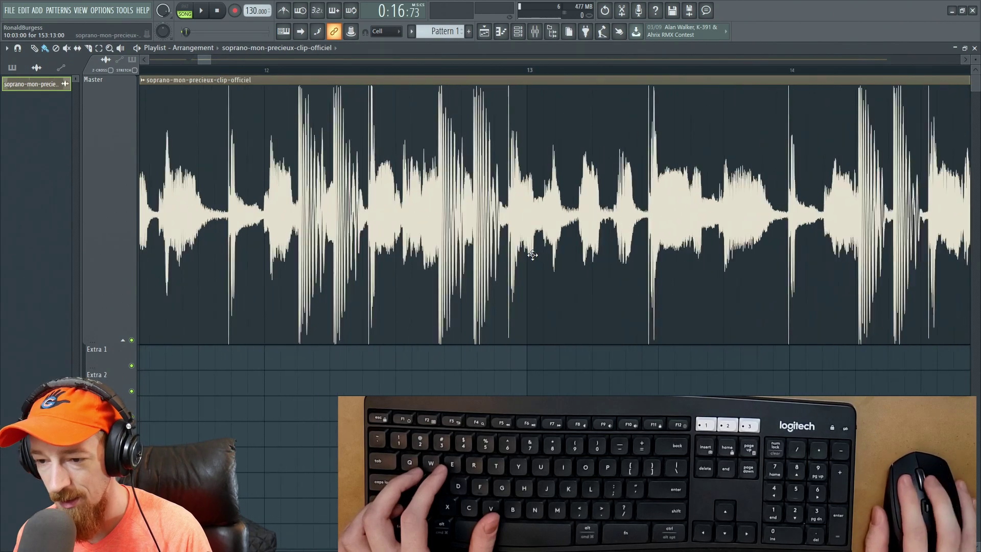
scroll(390, 232, "down", 4)
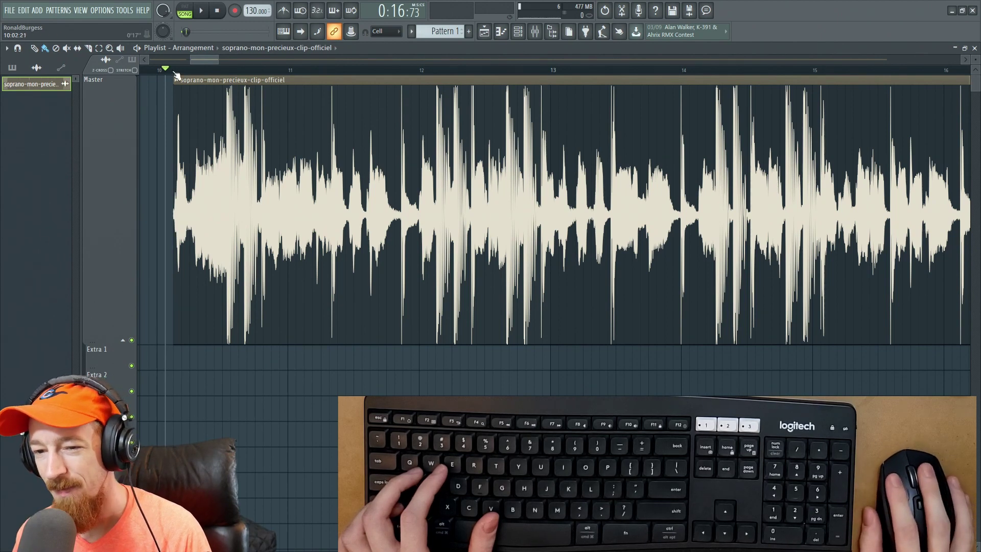
Step: Place the playhead midway through bar 13, slice the clip just before the hit there, and move the last part to 13:13:08
left_click_drag(176, 75, 619, 75)
scroll(626, 217, "up", 7)
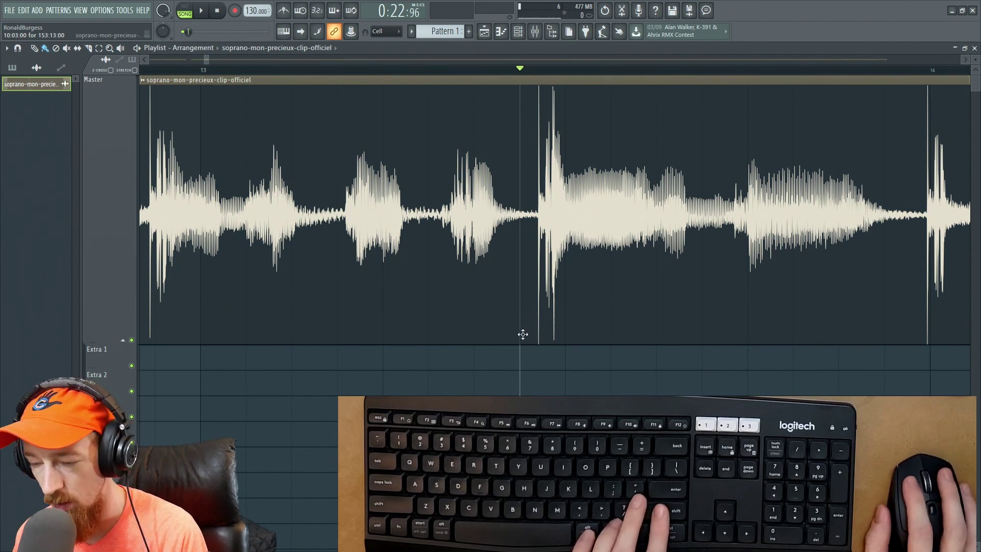
mouse_move(495, 364)
left_mouse_down()
mouse_move(518, 367)
mouse_move(541, 299)
left_mouse_up()
left_click_drag(574, 215, 805, 209)
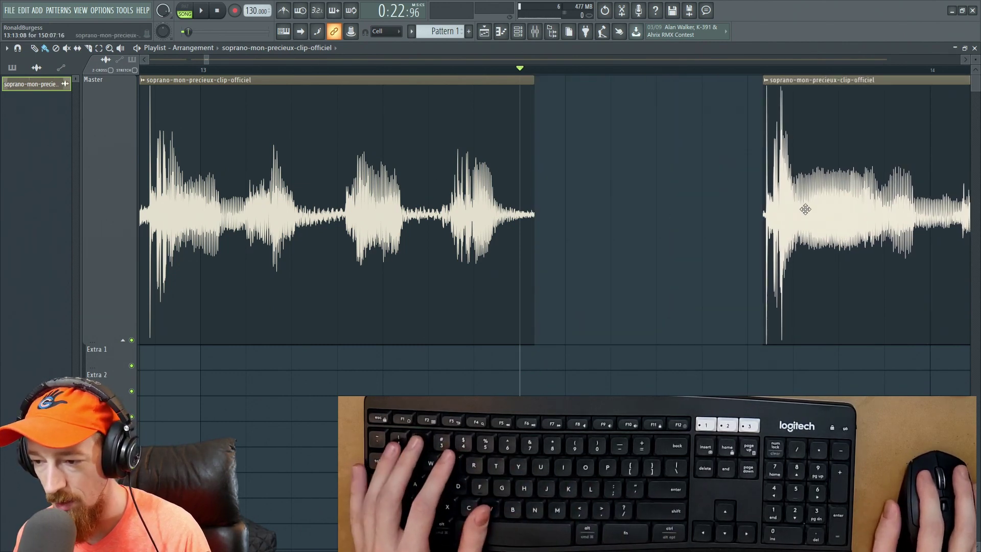
Step: Move the last piece back to 13:10:08, narrowing the gap before it
scroll(768, 219, "down", 5)
left_click_drag(734, 224, 583, 264)
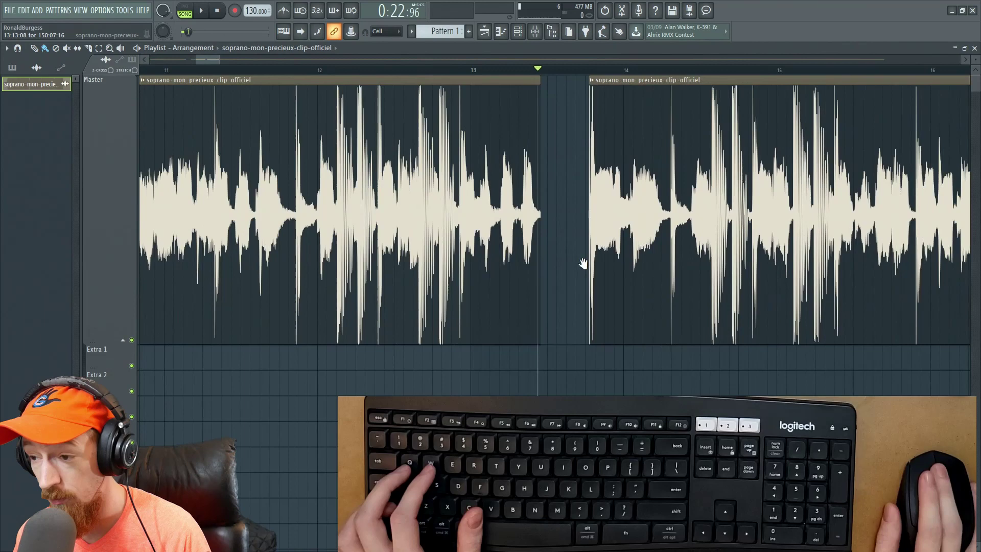
scroll(583, 264, "right", 2)
left_click_drag(563, 184, 535, 184)
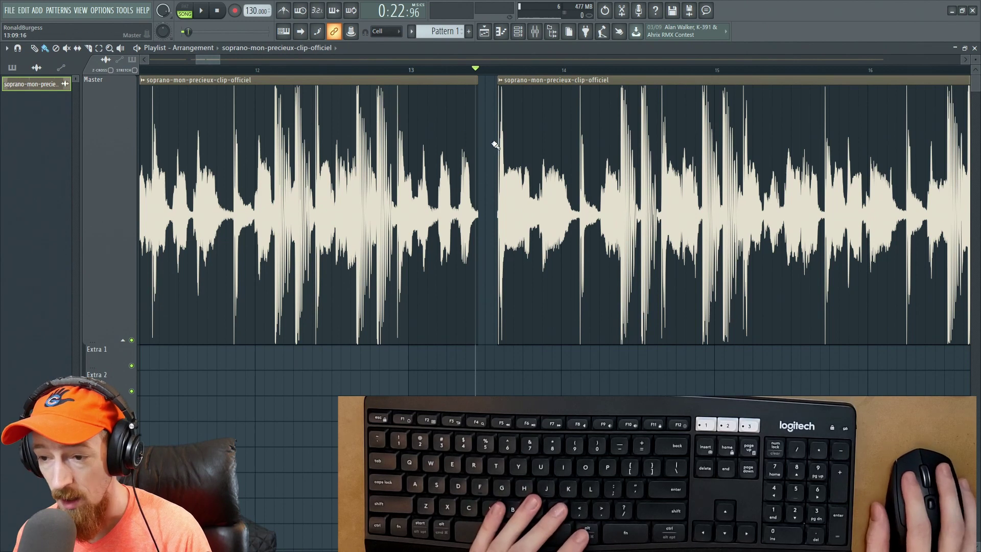
Step: Try muting and unmuting the last piece, and move it to 13:13:04
right_click(572, 181, "alt")
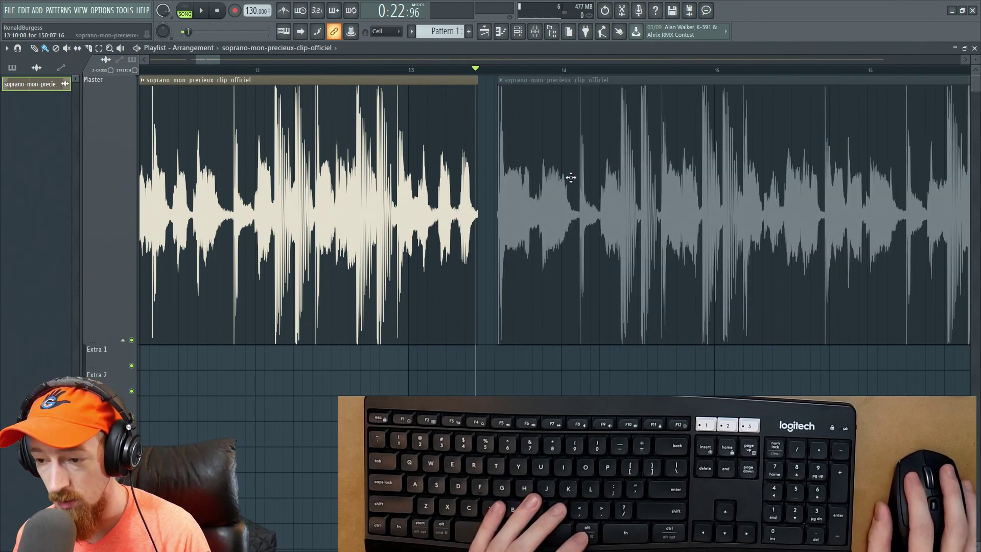
left_click(571, 178)
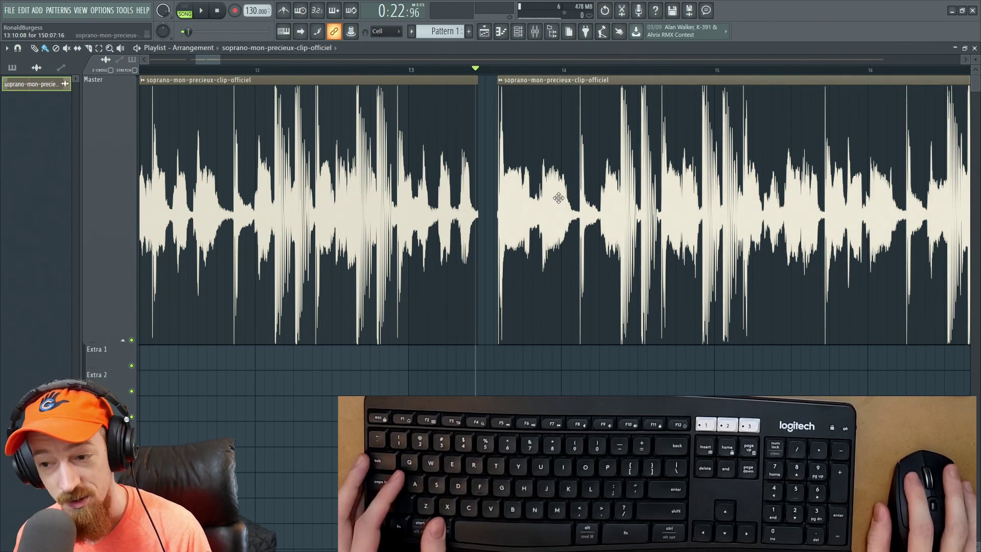
mouse_move(567, 192)
left_mouse_down()
mouse_move(736, 194)
mouse_move(613, 189)
mouse_move(625, 186)
mouse_move(661, 188)
mouse_move(577, 209)
left_mouse_up()
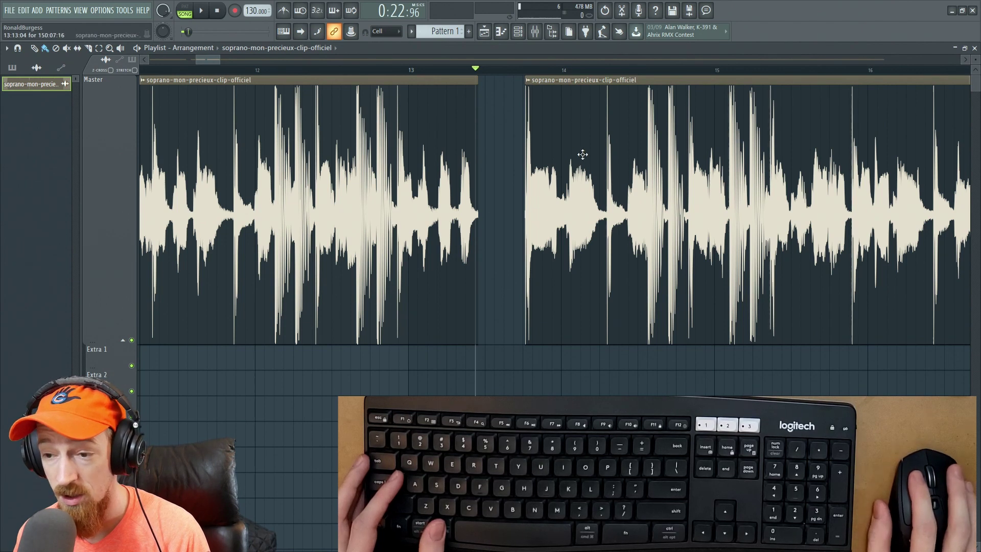
Step: Try slicing the last piece at 14:07 and 15:03, and move the final part to bar 16 and the middle part to 14:16
left_click_drag(620, 373, 620, 222)
left_click_drag(727, 376, 725, 378)
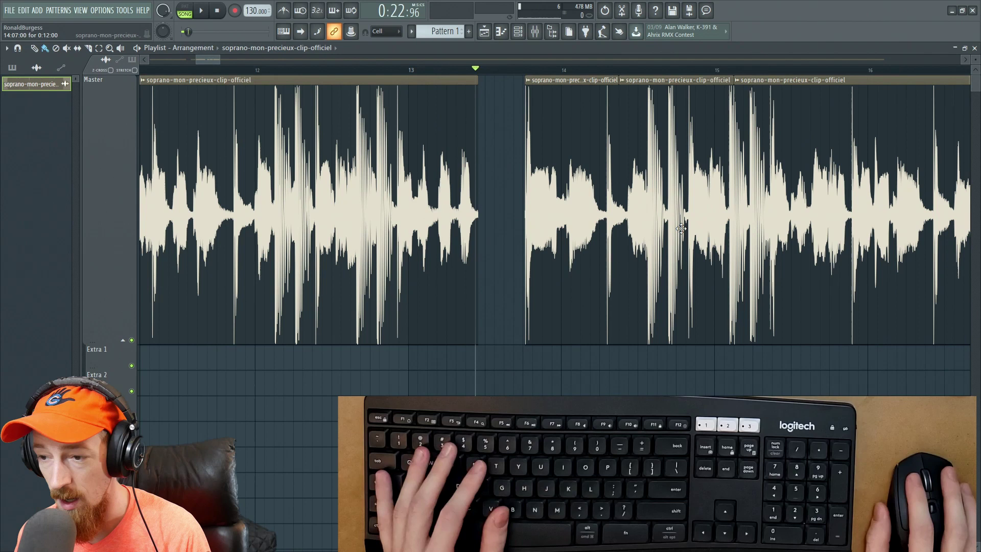
left_click_drag(790, 216, 924, 213)
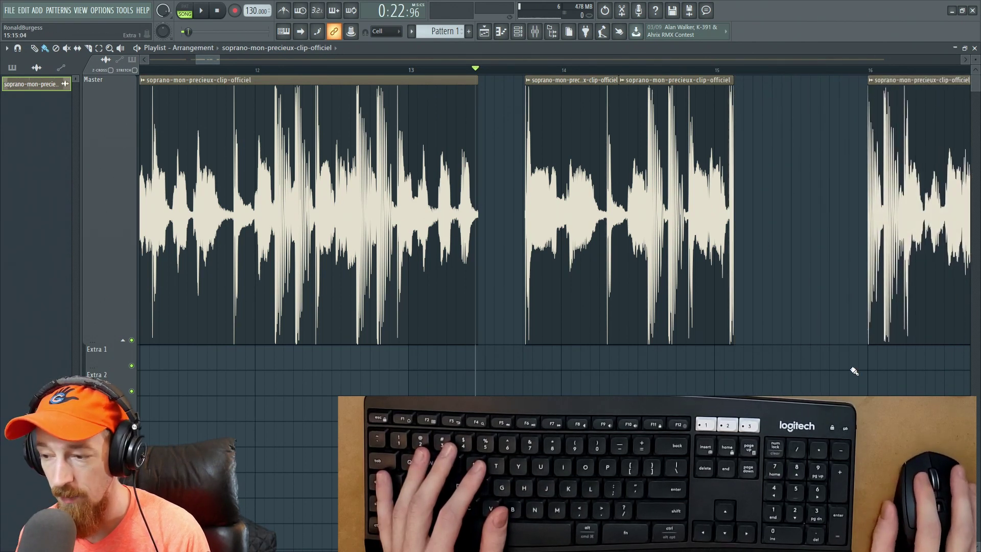
left_click_drag(654, 255, 734, 245)
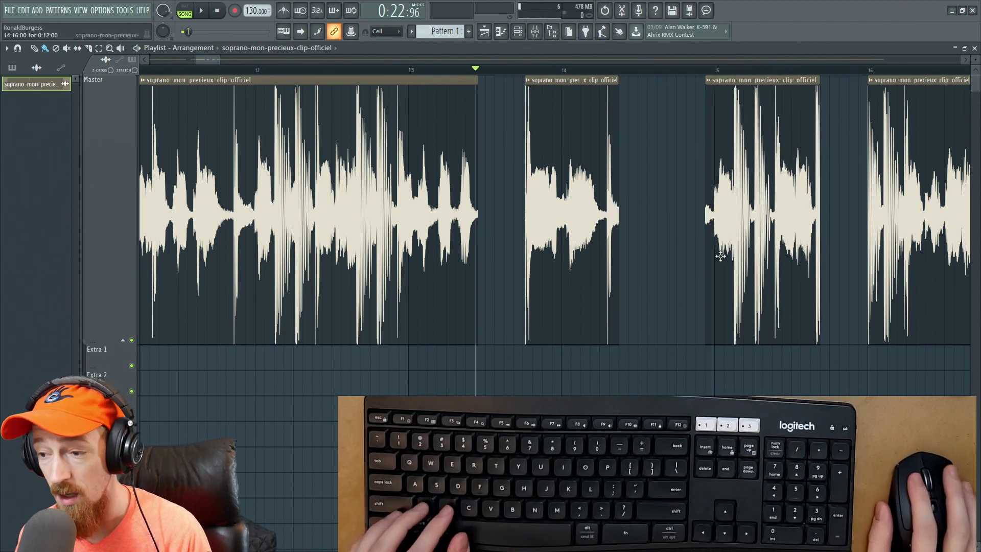
Step: Undo the moves and slices in bars 14 and 15, plus the last piece's earlier move and mute changes
key("ctrl+z")
key("ctrl+z")
key("ctrl+z")
key("ctrl+z")
key("ctrl+z")
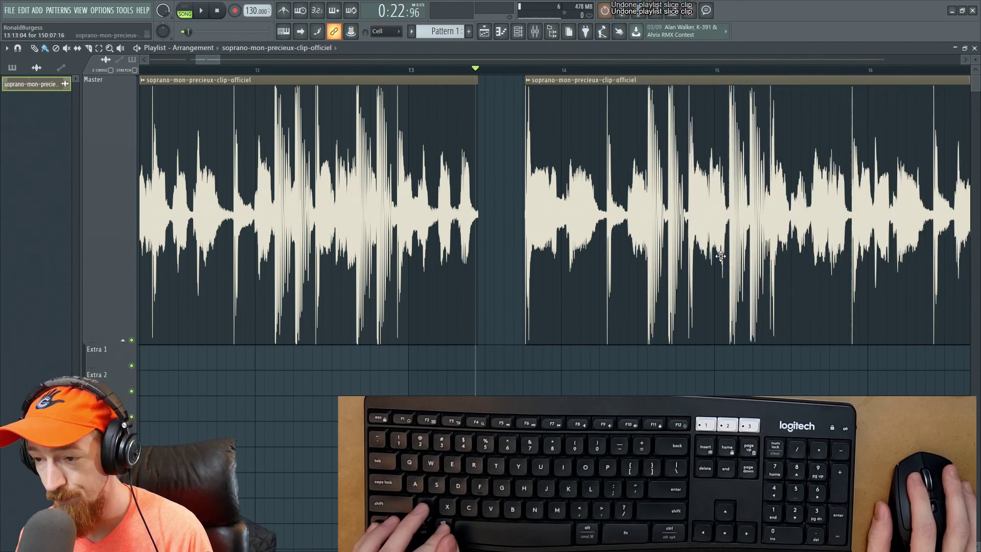
key("ctrl+z")
key("ctrl+z")
key("ctrl+z")
key("ctrl+z")
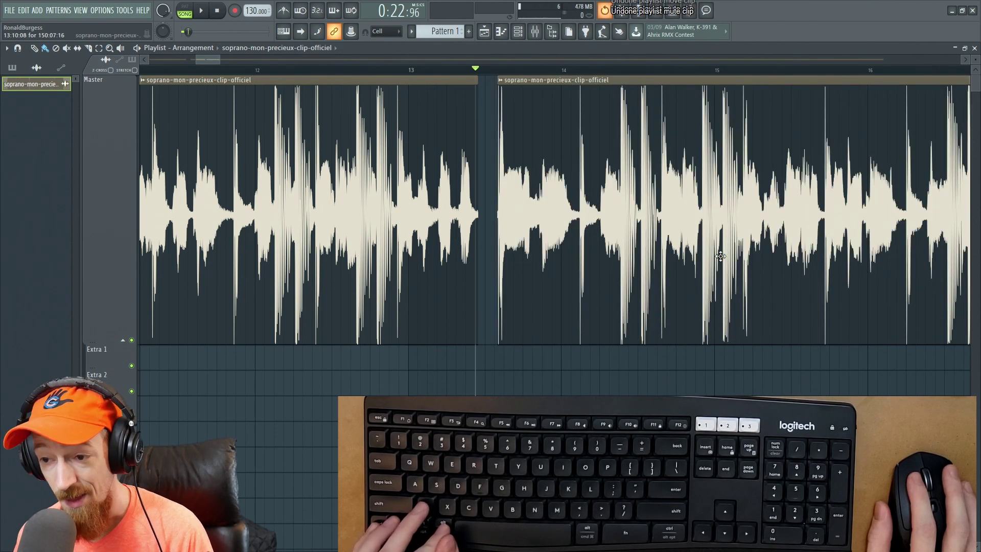
key("ctrl+z")
Step: Slice the last piece just before the strong hit late in bar 15, at 15:12:09
scroll(694, 257, "up", 3)
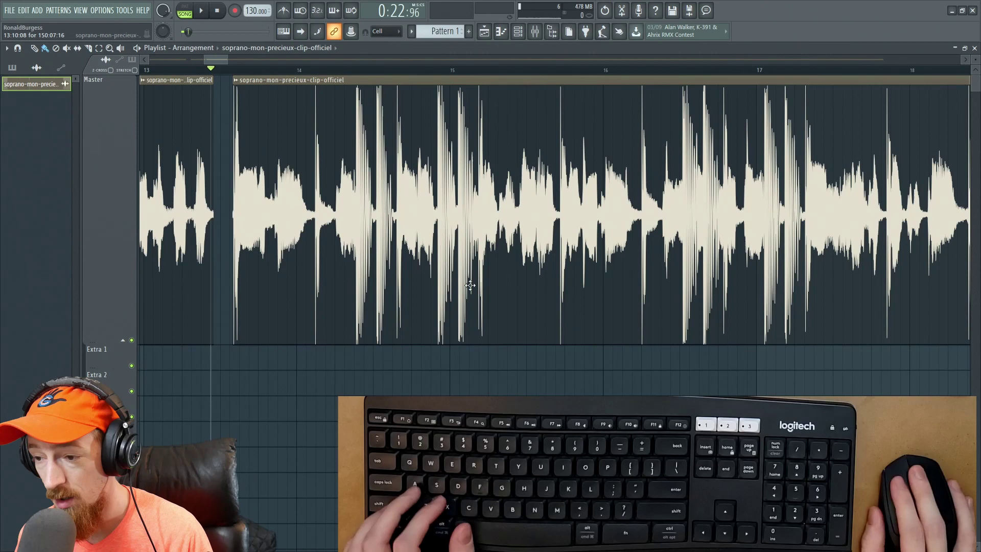
scroll(585, 275, "up", 2)
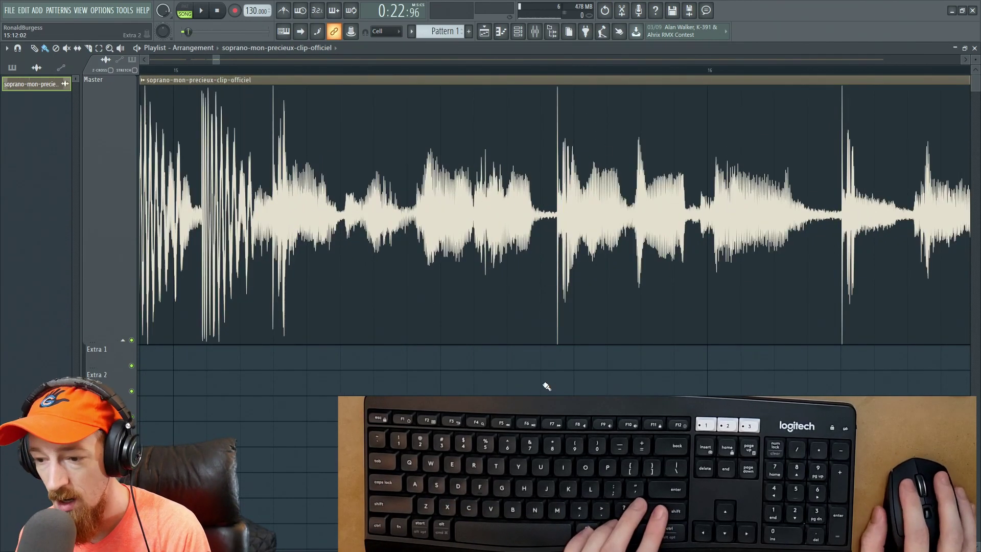
left_click_drag(557, 389, 559, 286)
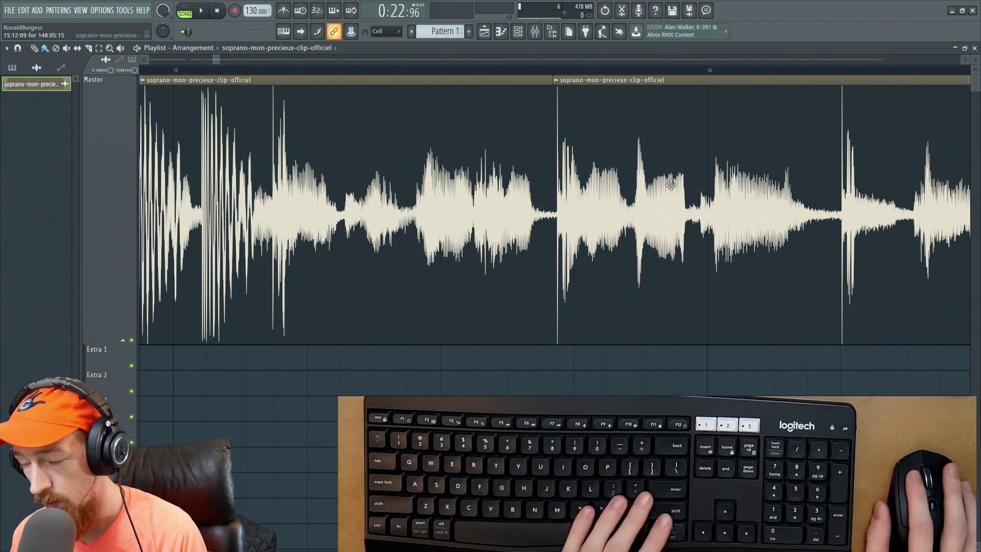
Step: Move the last piece, cut late in bar 15, so that it starts at 15:16:12
left_click_drag(633, 203, 719, 191)
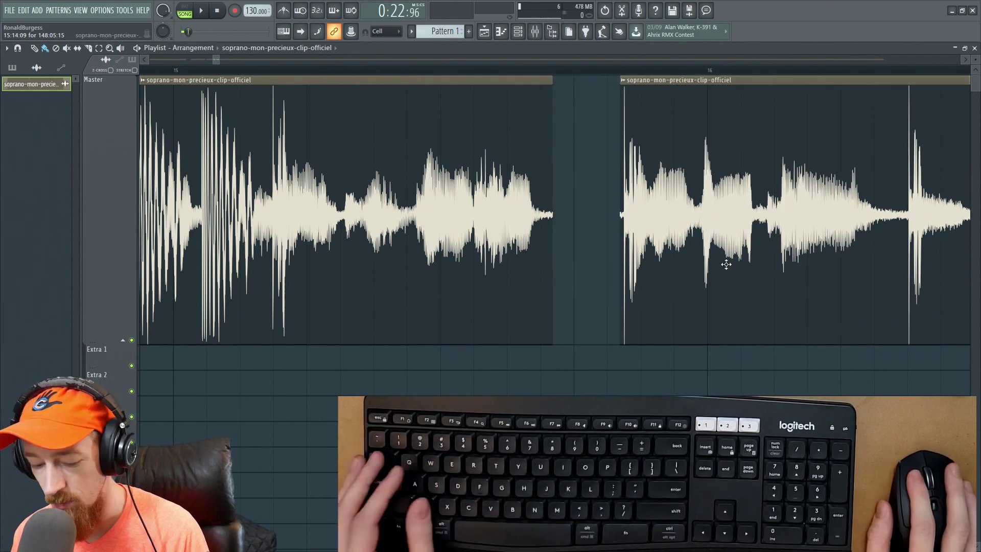
left_click_drag(681, 230, 751, 230)
Step: Slice the last piece just before the strong hit in bar 19, at 19:07:23, and move the part after the cut to 19:12:23
scroll(721, 268, "down", 5)
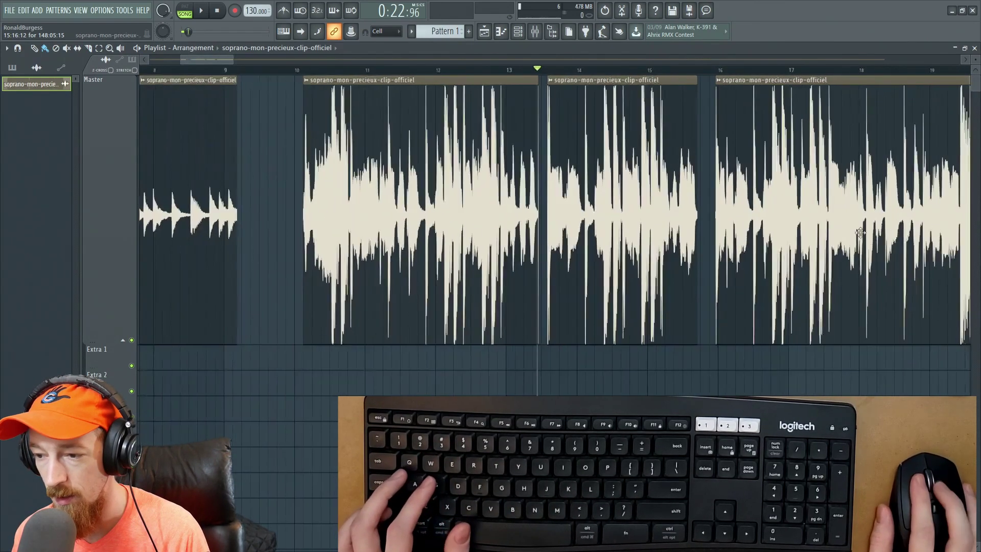
left_click_drag(940, 233, 571, 268)
scroll(571, 267, "up", 3)
scroll(623, 293, "up", 5)
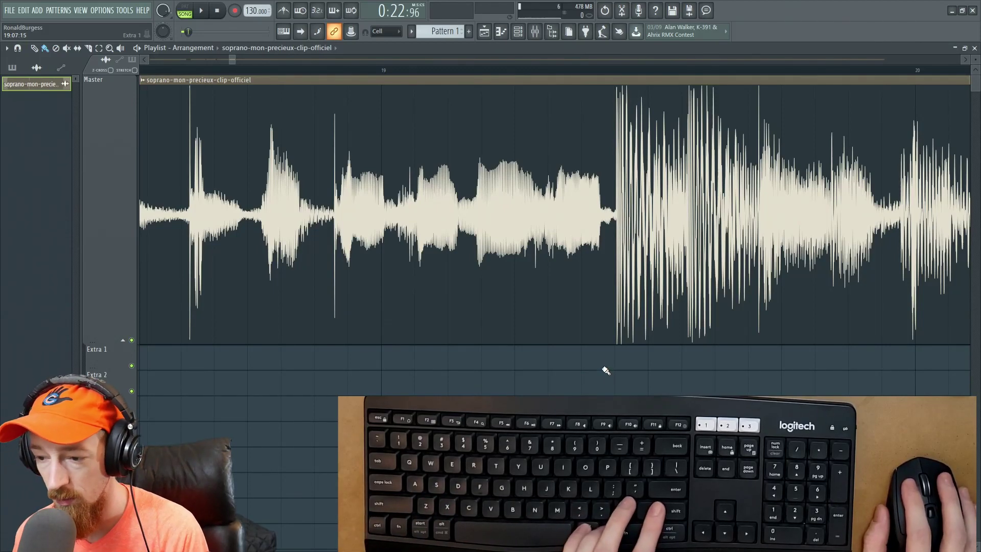
left_click(616, 341, "shift")
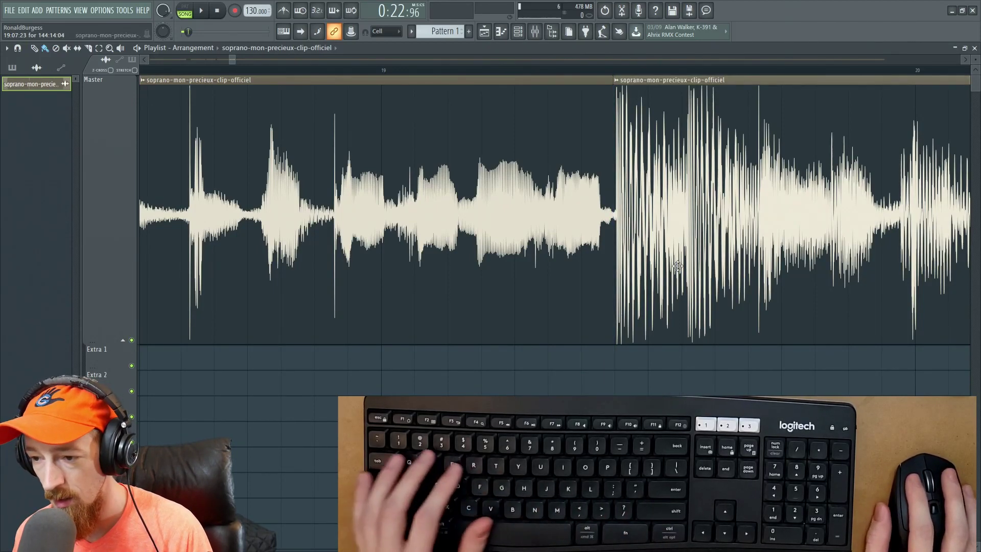
left_click_drag(684, 253, 853, 252)
Step: Slice the last piece in the quiet gap at about 22:16 and move the part after the cut to 23:10:10
scroll(579, 312, "down", 6)
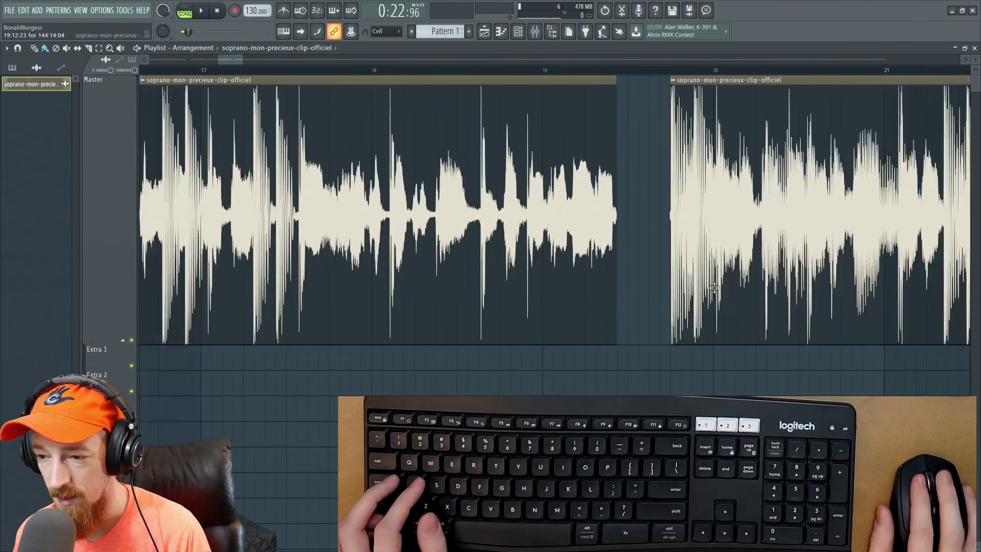
scroll(579, 312, "up", 6)
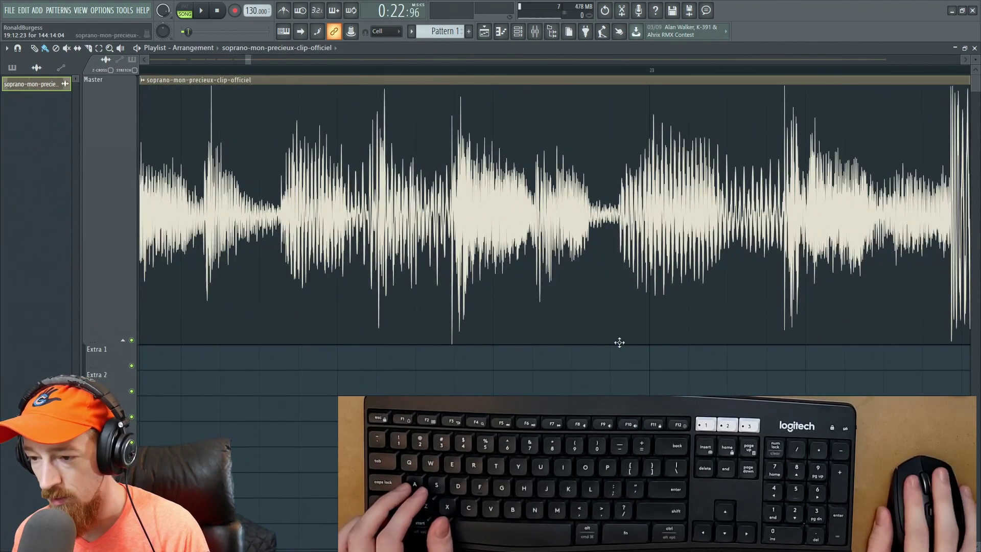
left_click(622, 348, "shift")
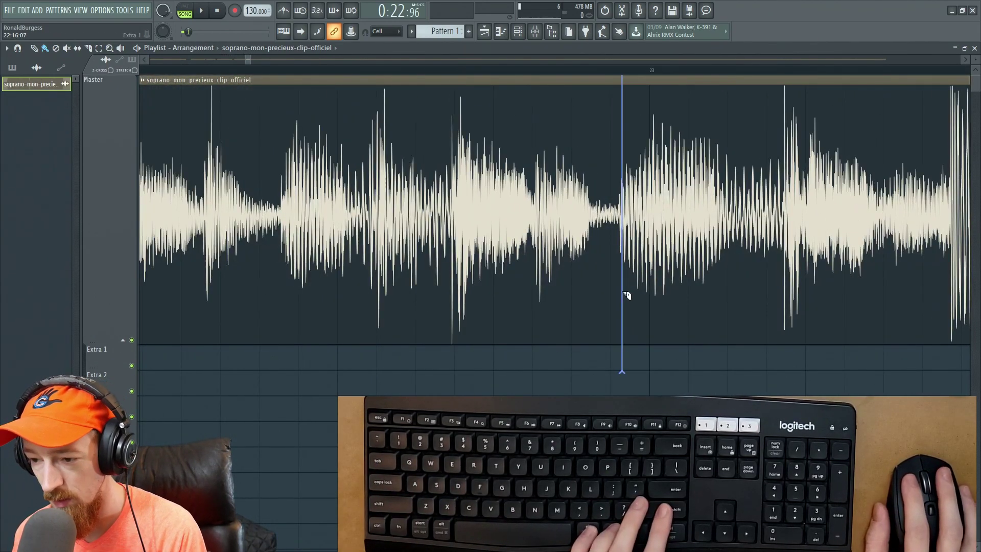
left_click_drag(704, 296, 842, 277)
scroll(681, 219, "down", 8)
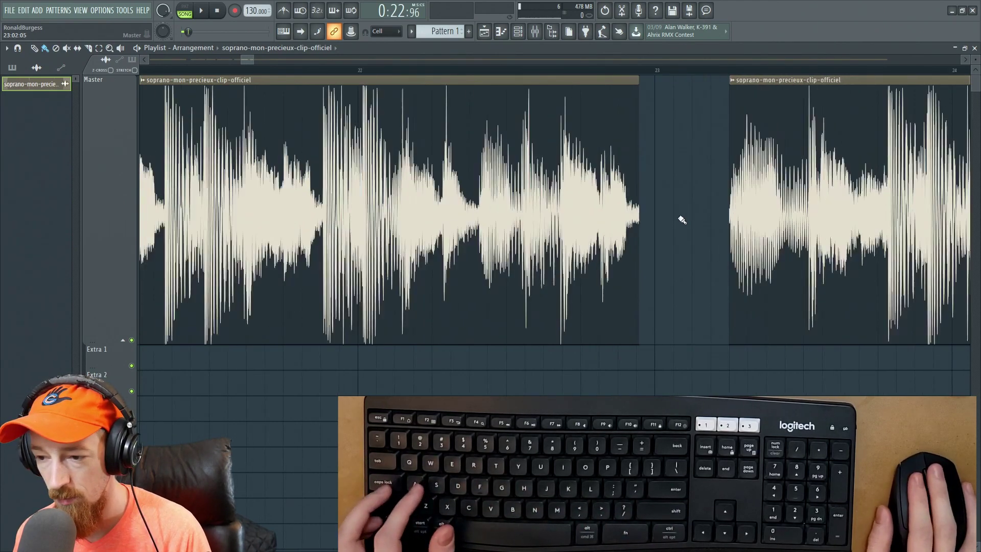
left_click_drag(700, 230, 714, 227)
Step: Look through the export formats available for the whole project
scroll(461, 236, "down", 2)
scroll(461, 236, "down", 2)
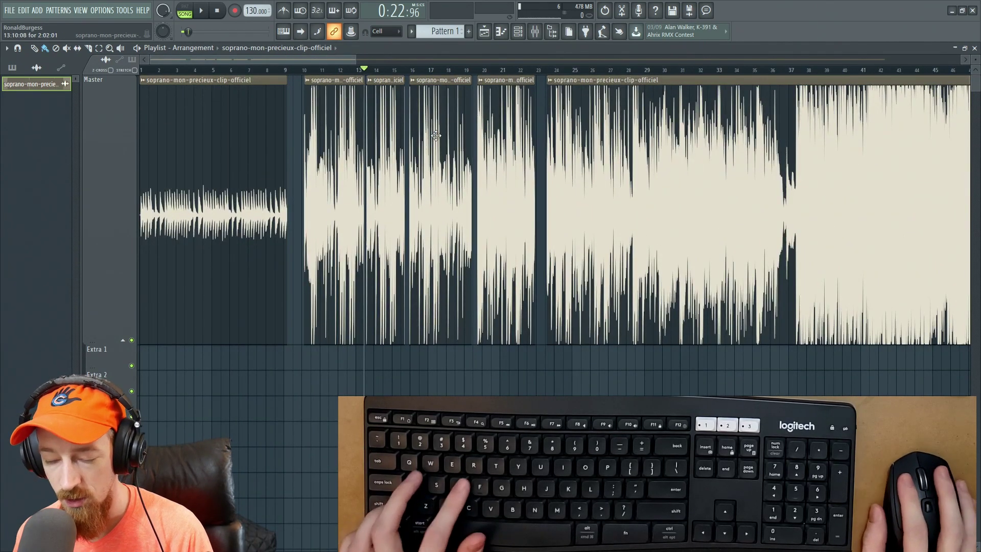
left_click(10, 10)
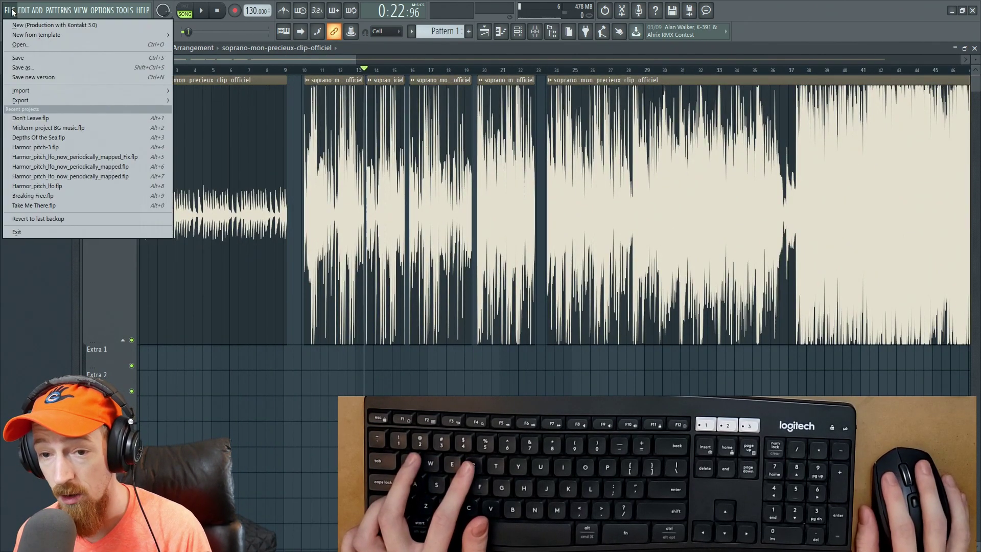
mouse_move(57, 99)
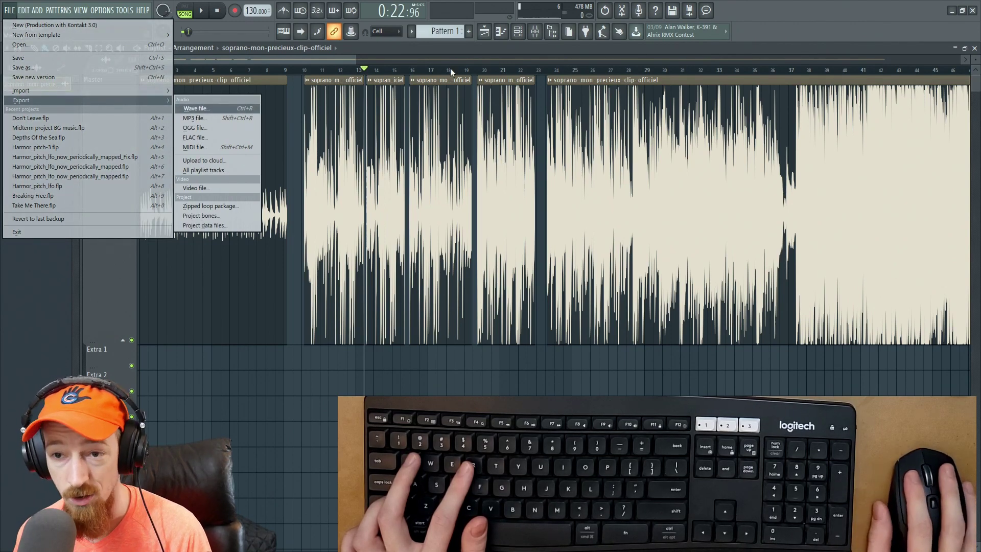
left_click(327, 56)
Step: Bring up the WAV render settings for a file named untitled and close them without rendering
scroll(294, 179, "up", 8)
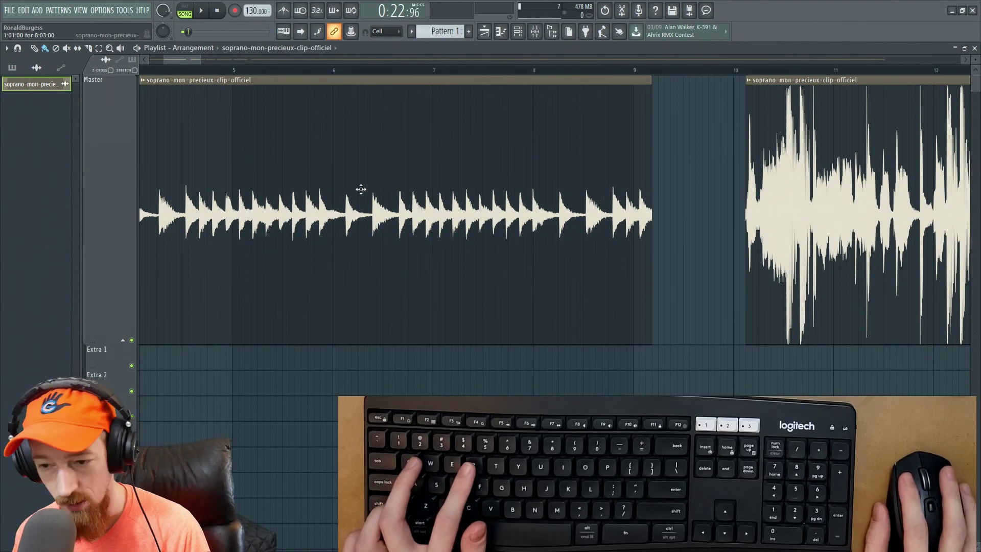
key("ctrl+r")
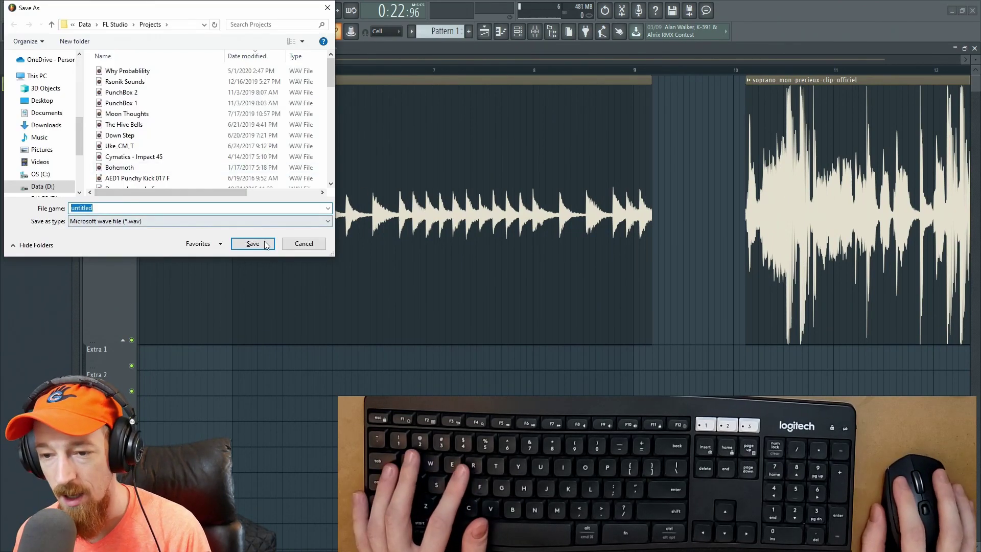
left_click(253, 243)
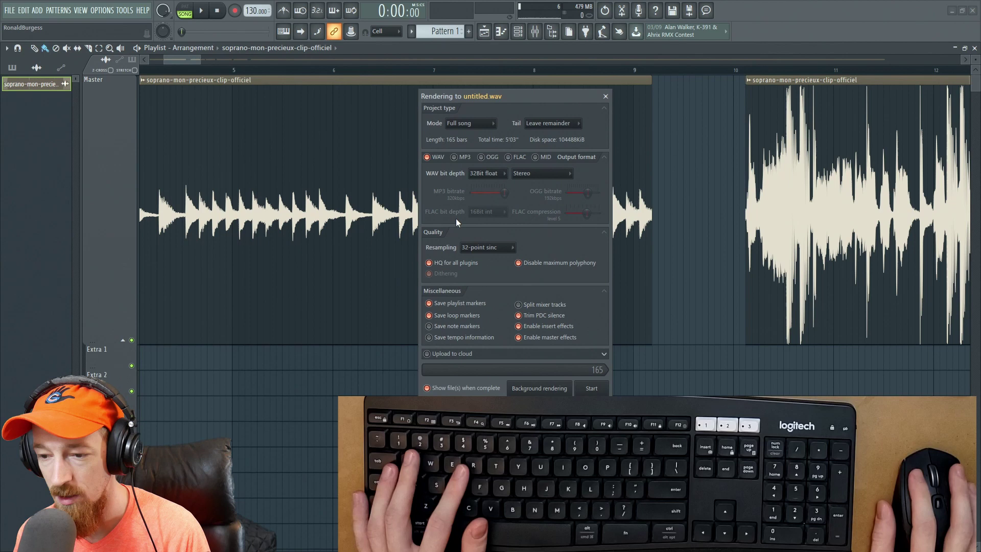
left_click(606, 97)
scroll(672, 219, "down", 4)
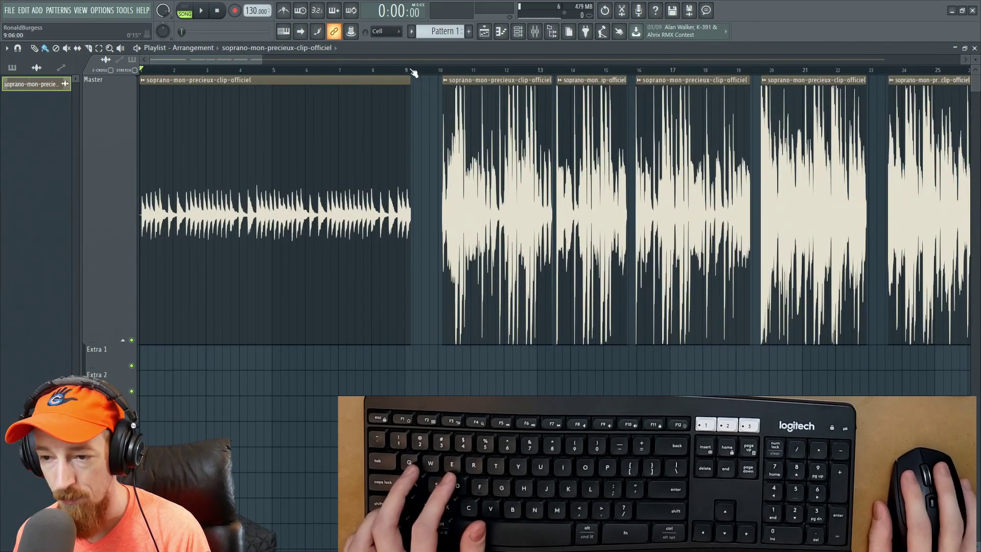
scroll(454, 132, "down", 5)
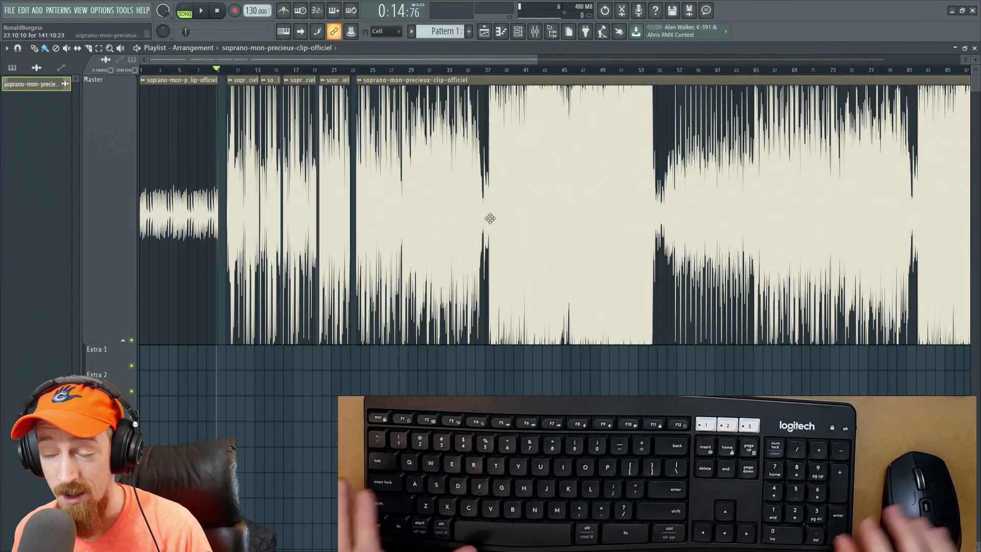
scroll(397, 267, "up", 5)
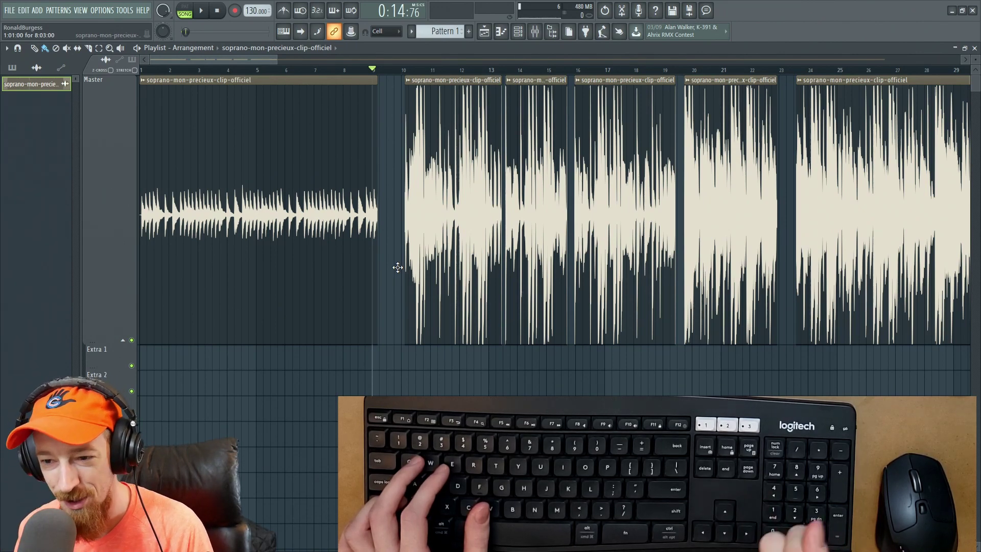
scroll(398, 267, "up", 5)
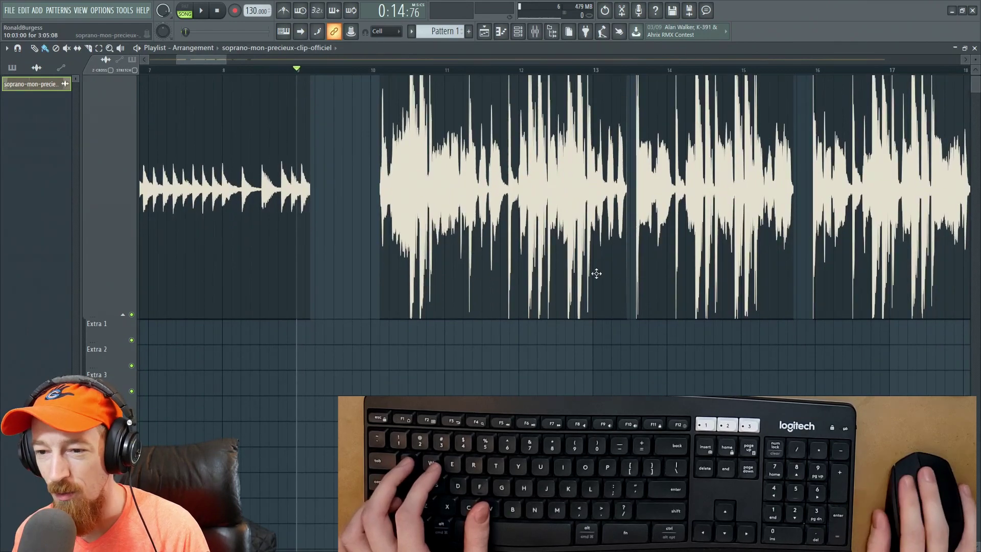
scroll(556, 280, "down", 2)
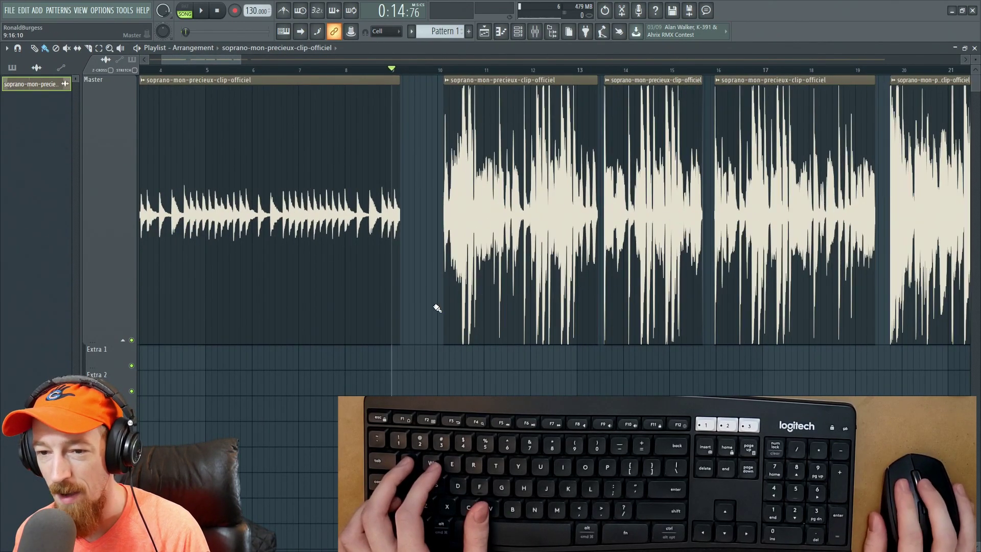
scroll(475, 311, "up", 3)
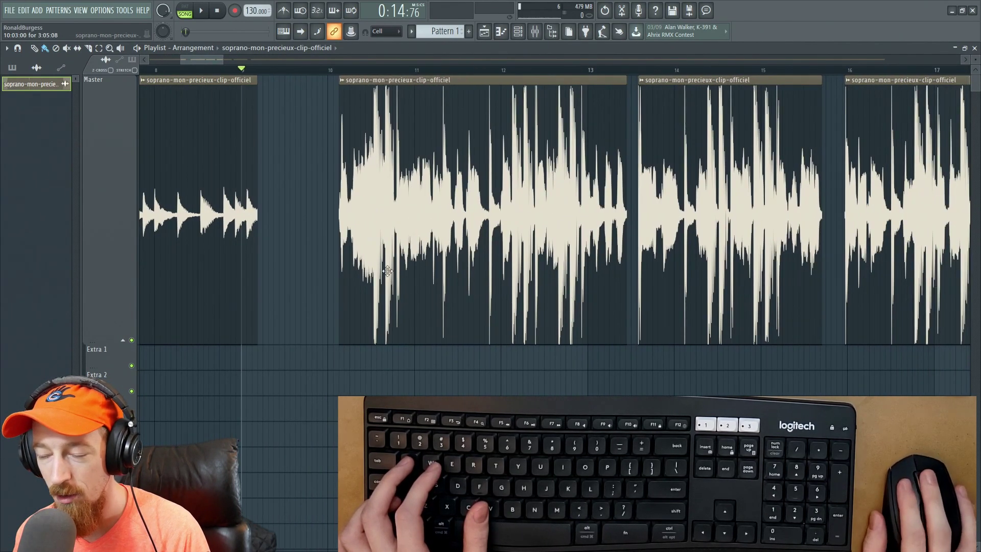
Step: Examine the playlist's pop-up list of editing modes and commands, over an empty gap and over the second piece
right_click(299, 237)
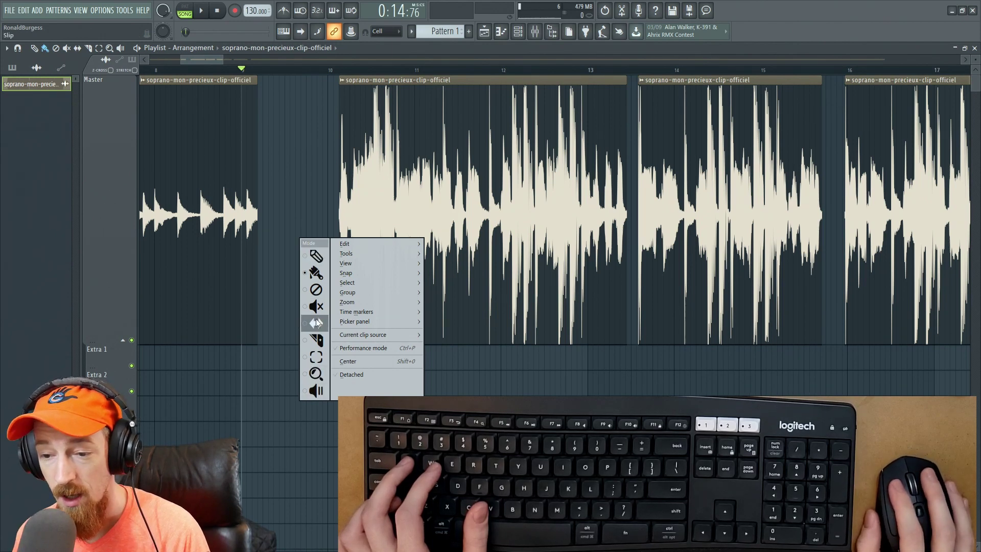
left_click(284, 187)
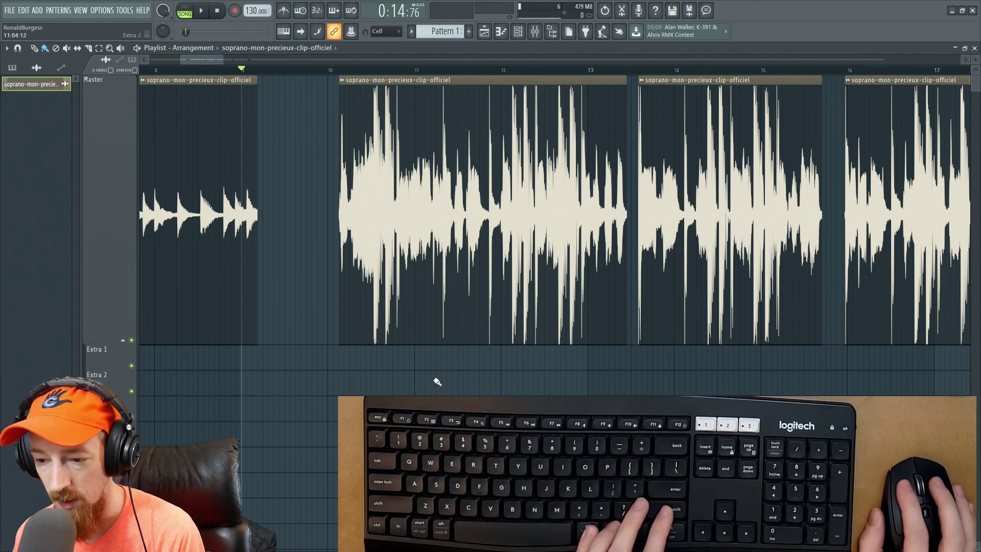
scroll(402, 276, "up", 5)
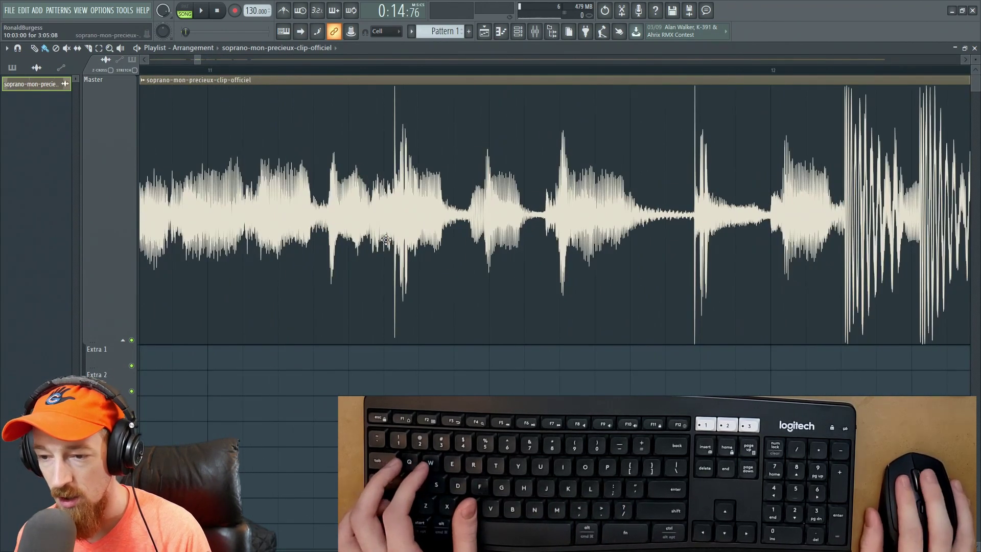
scroll(386, 239, "left", 3)
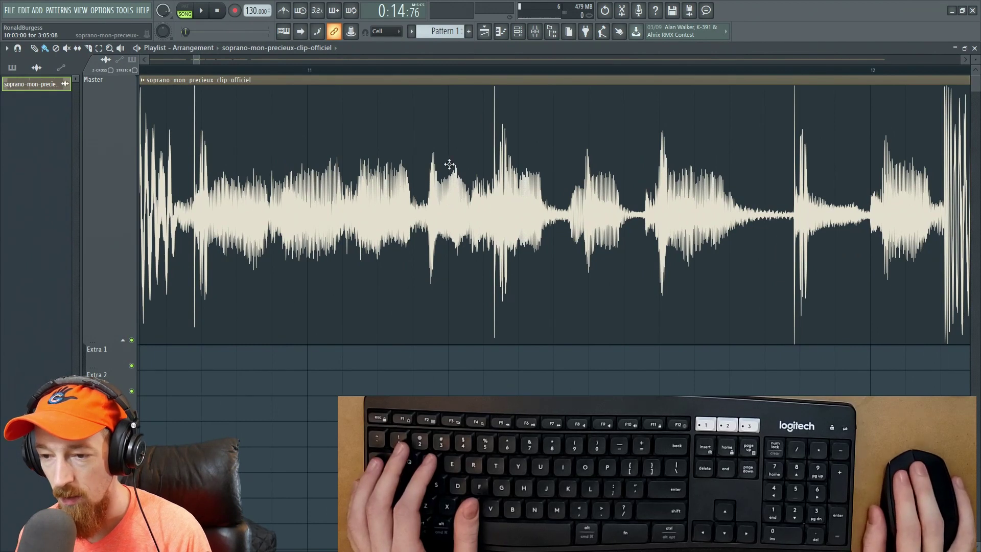
right_click(449, 164)
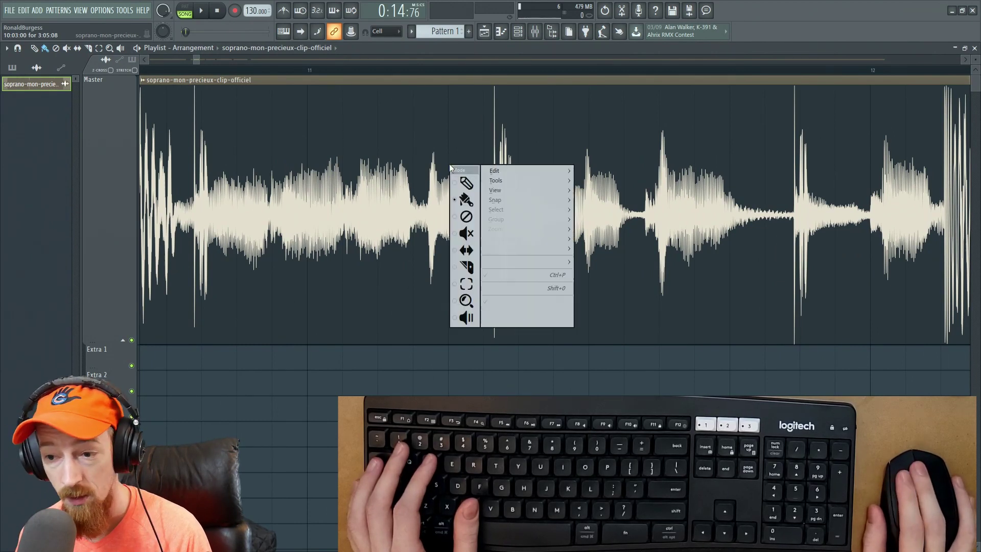
mouse_move(532, 171)
left_click(784, 160)
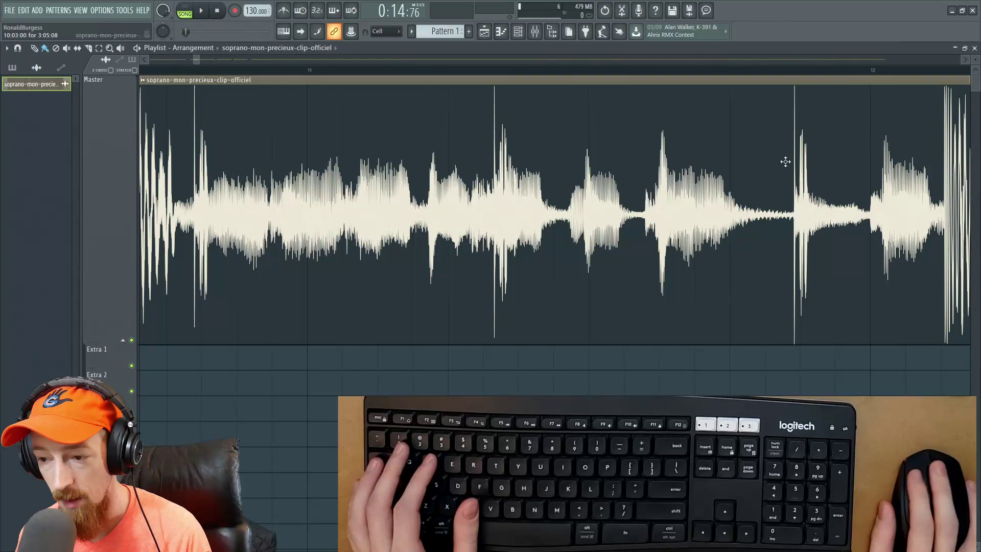
Step: Slice the second piece at 11:03:00 with the Slice tool and switch to the Draw tool
right_click(542, 149)
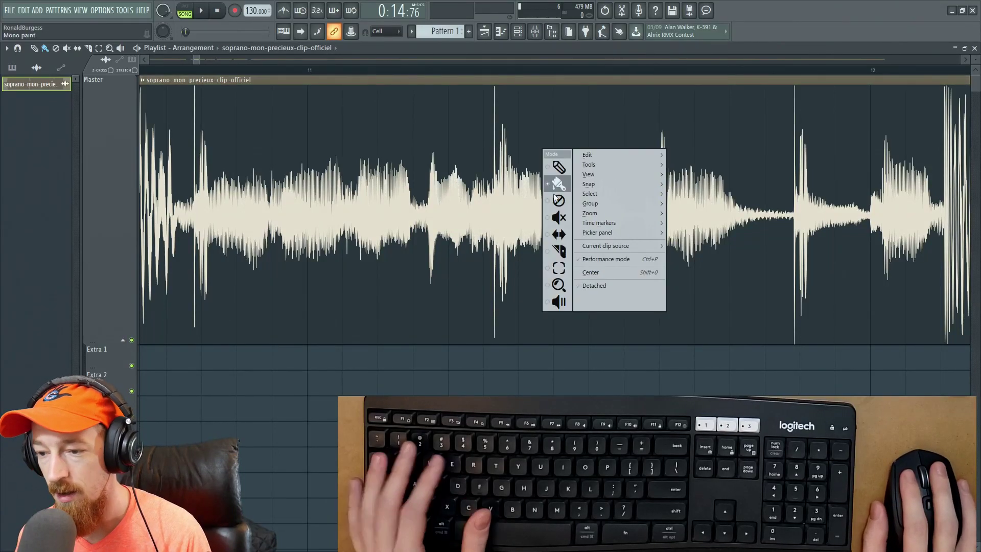
left_click(564, 244)
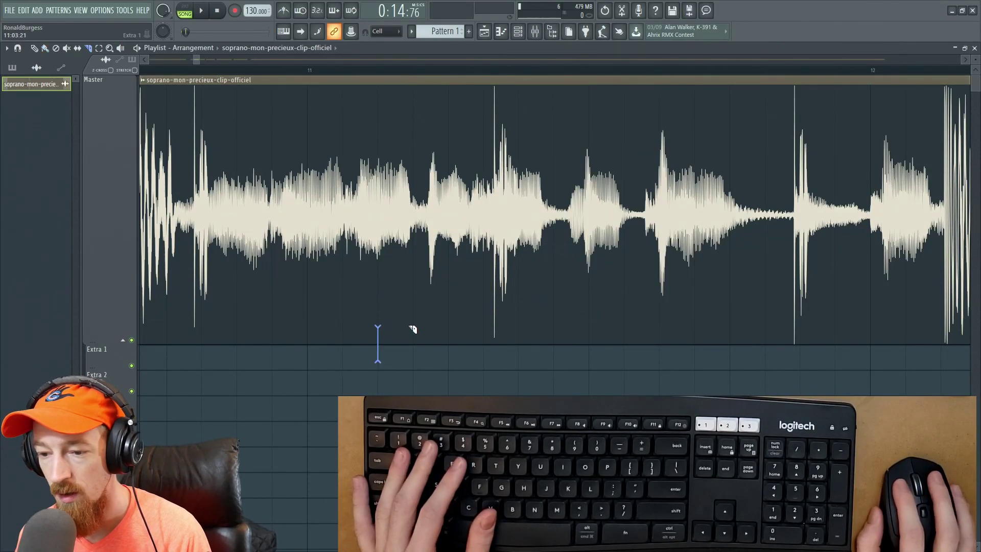
right_click(437, 184)
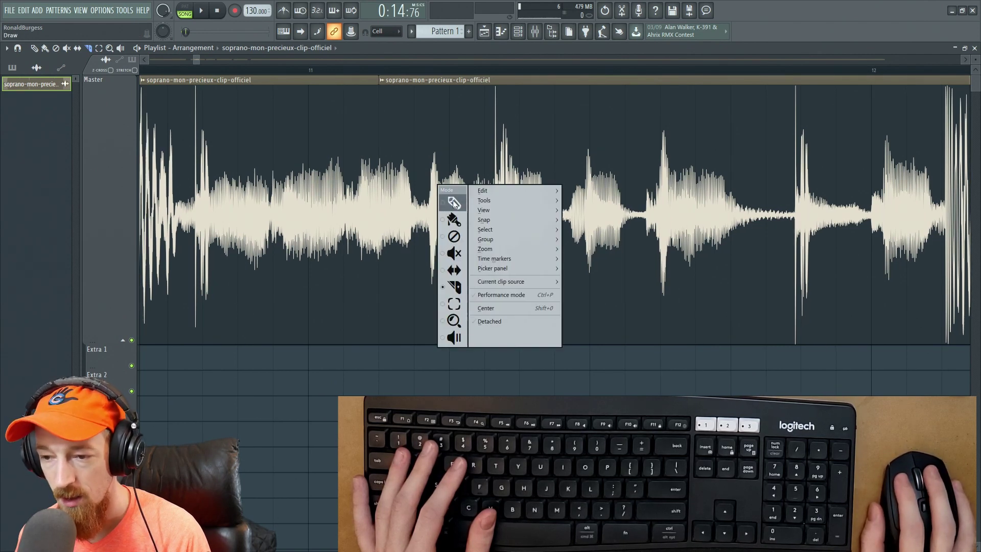
left_click(454, 203)
mouse_move(450, 247)
left_mouse_down()
mouse_move(624, 203)
mouse_move(668, 213)
mouse_move(493, 219)
left_mouse_up()
scroll(614, 215, "right", 3)
Step: Slice the piece starting at 11:03:00 one beat before bar 12 and return to the Draw tool
right_click(603, 219)
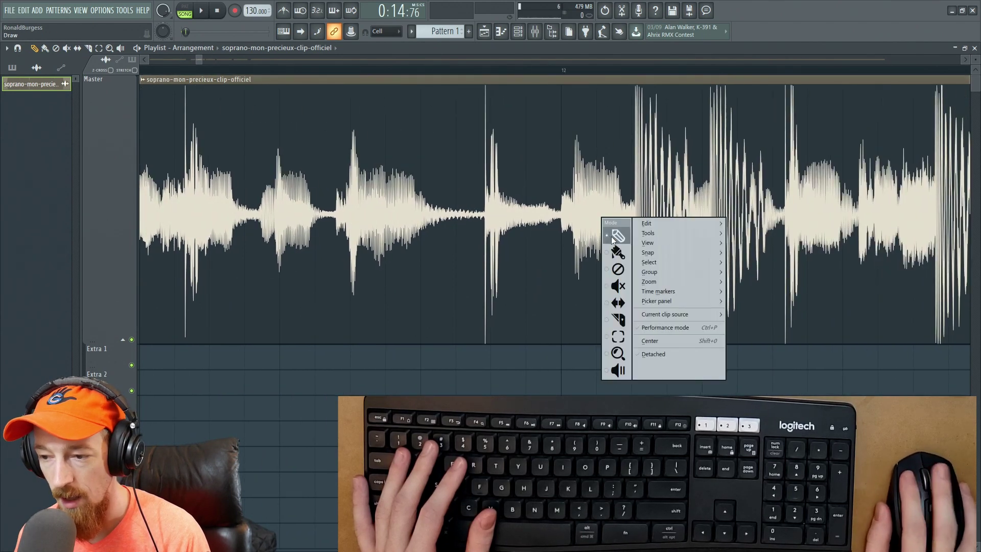
left_click(489, 174)
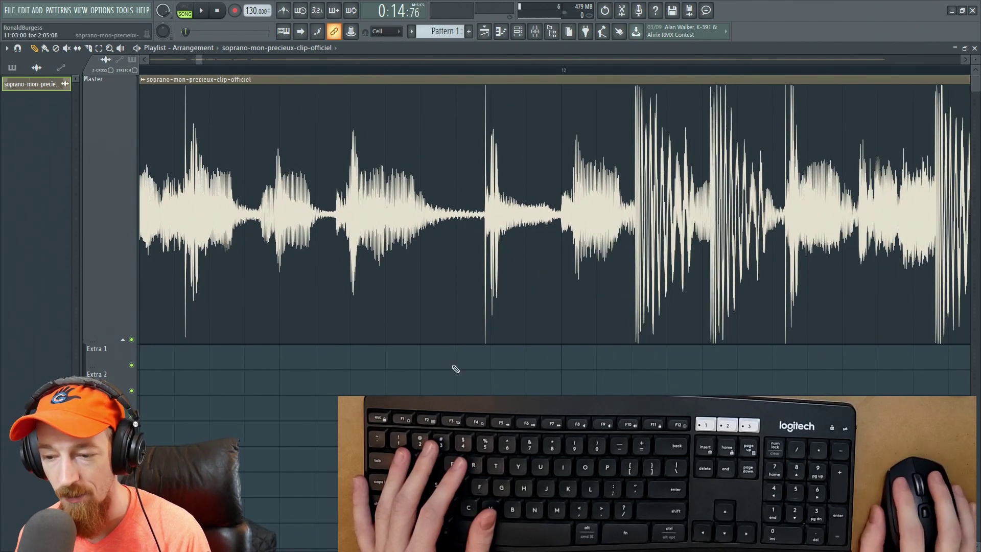
right_click(546, 210)
left_click(554, 314)
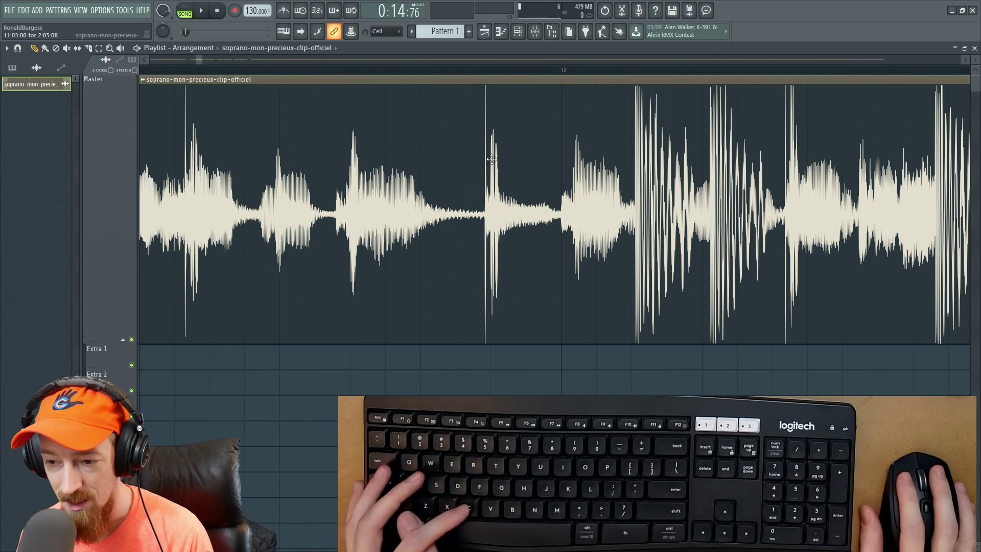
key("c")
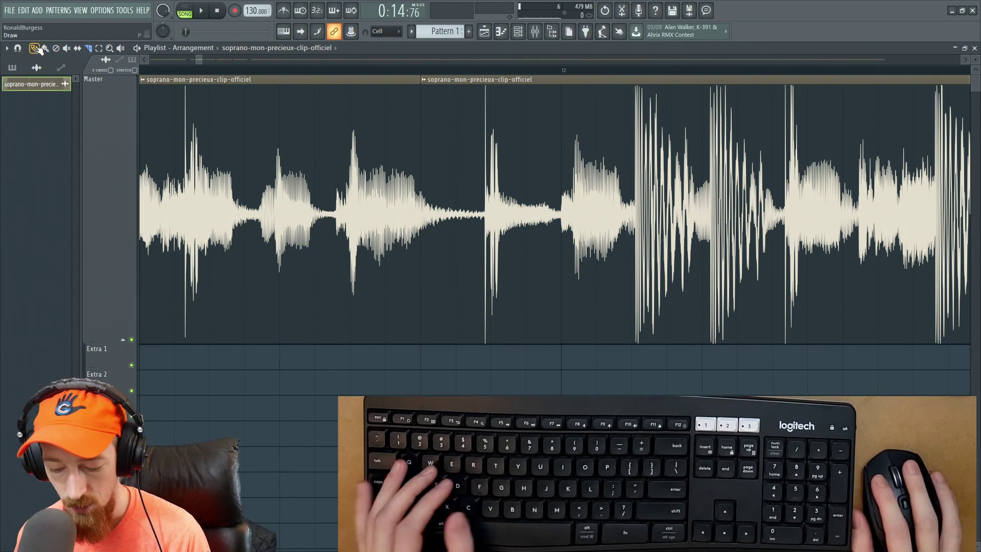
mouse_move(537, 199)
left_mouse_down()
mouse_move(600, 199)
mouse_move(527, 200)
left_mouse_up()
right_click(550, 191)
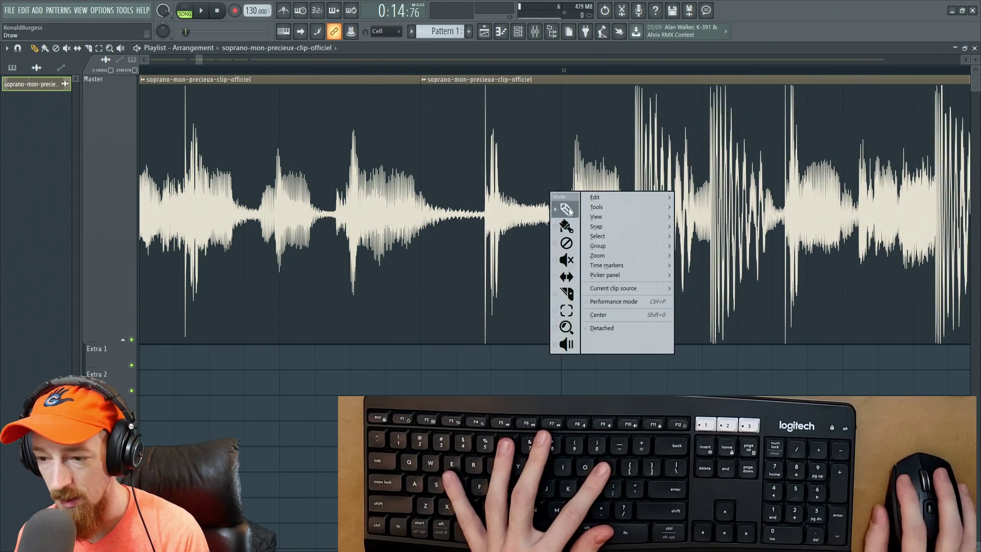
left_click(565, 210)
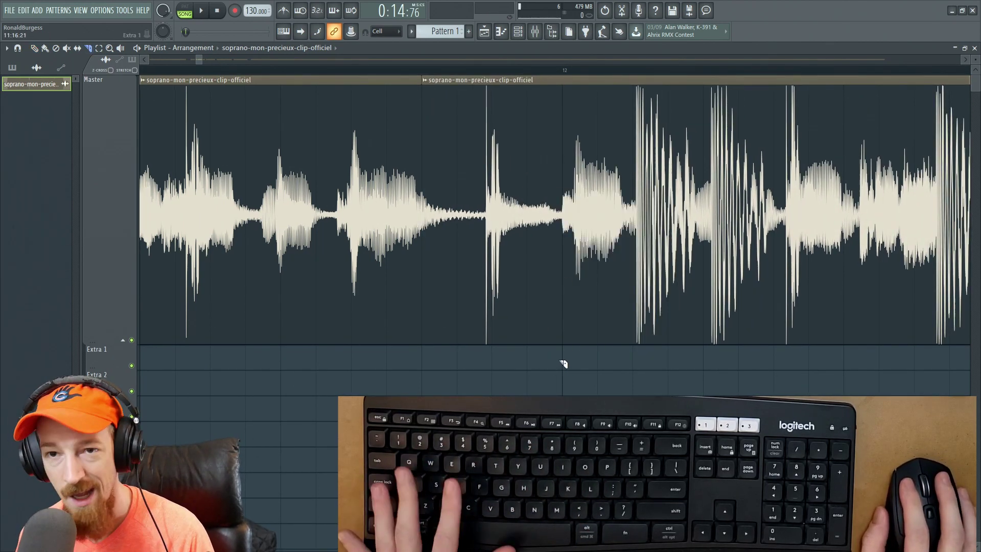
Step: Slice the piece starting at 11:13:00 one step before bar 12 and again just past bar 12, returning to the Draw tool after each cut
left_click_drag(563, 363, 545, 89)
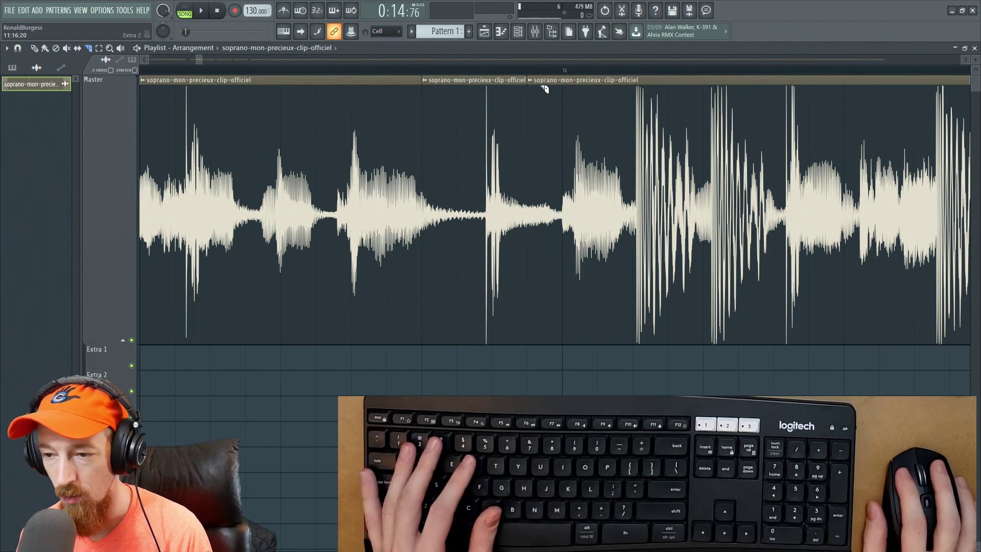
right_click(506, 206)
left_click(520, 222)
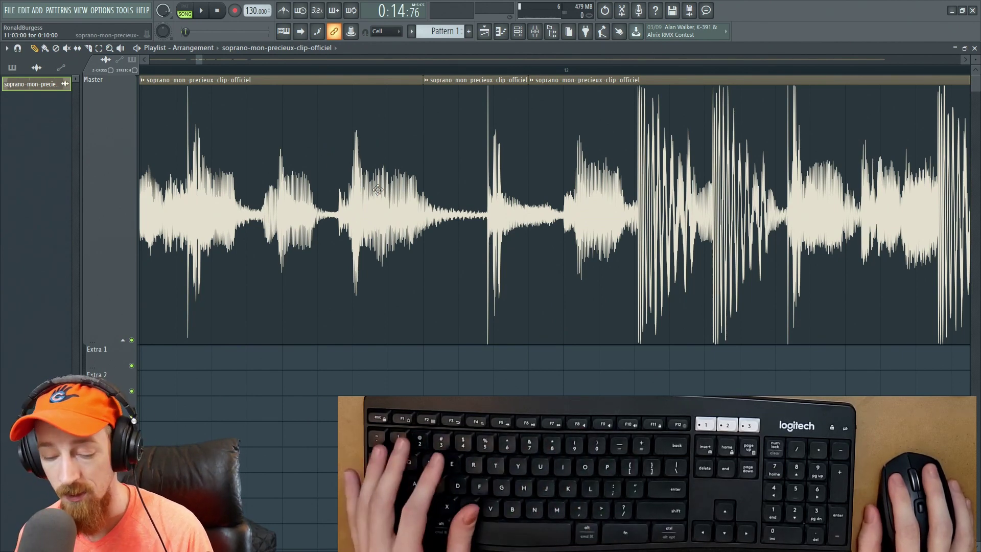
left_click_drag(605, 407, 560, 168)
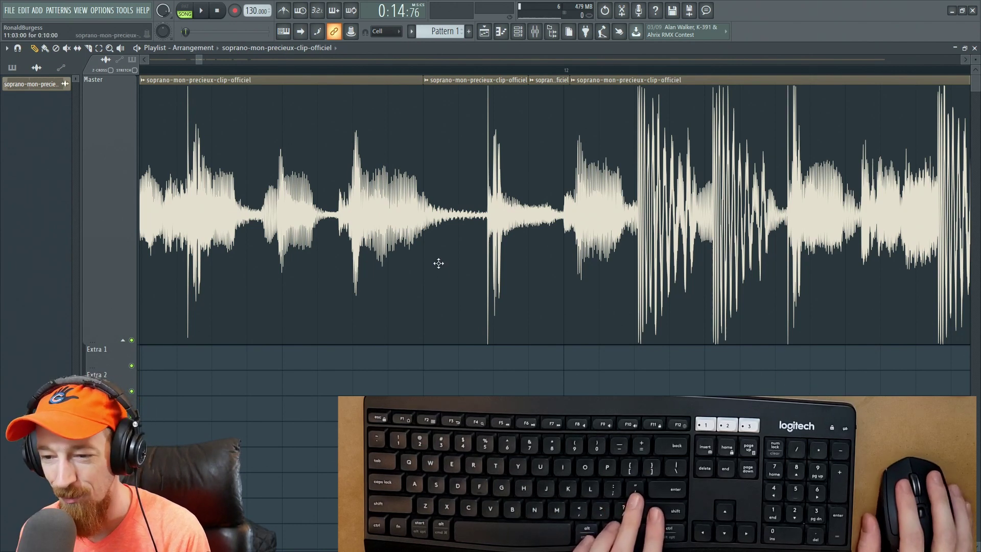
Step: Move the playback position to 10:03:00, the start of the first sliced piece after the gap
scroll(511, 259, "down", 4)
scroll(514, 258, "down", 1)
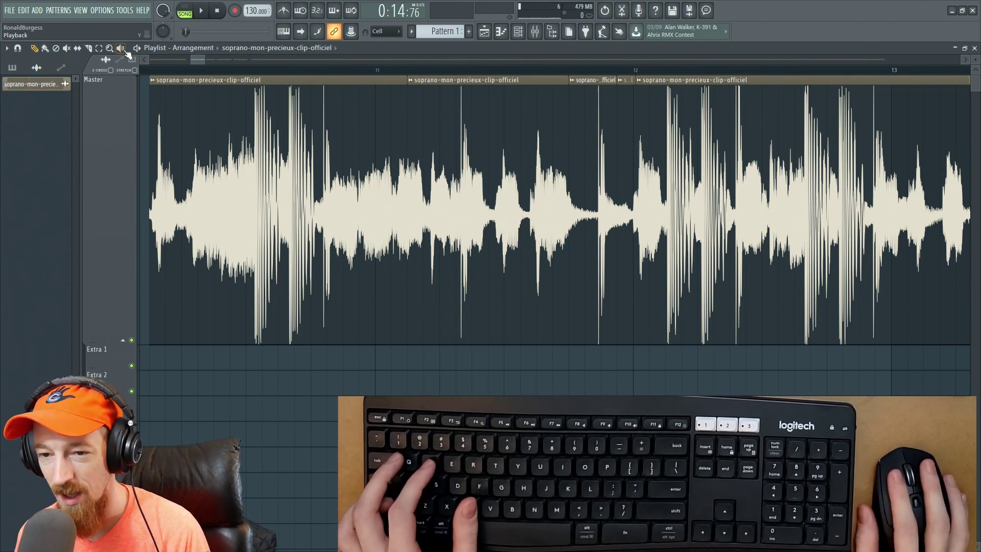
mouse_move(679, 189)
left_mouse_down()
mouse_move(728, 189)
mouse_move(680, 189)
left_mouse_up()
scroll(442, 197, "down", 5)
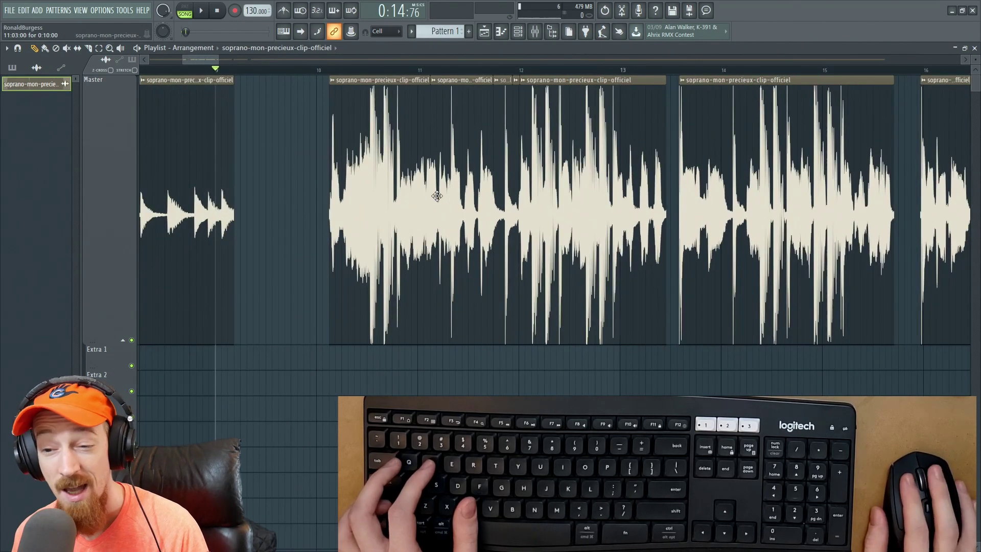
scroll(471, 205, "down", 4)
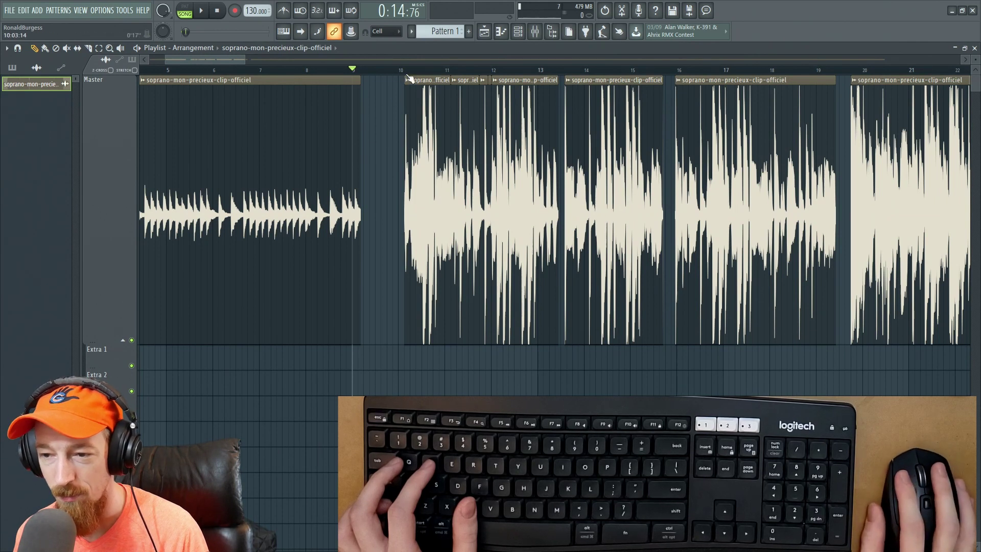
left_click(422, 71)
mouse_move(452, 71)
left_mouse_down()
mouse_move(400, 71)
mouse_move(461, 82)
mouse_move(403, 79)
left_mouse_up()
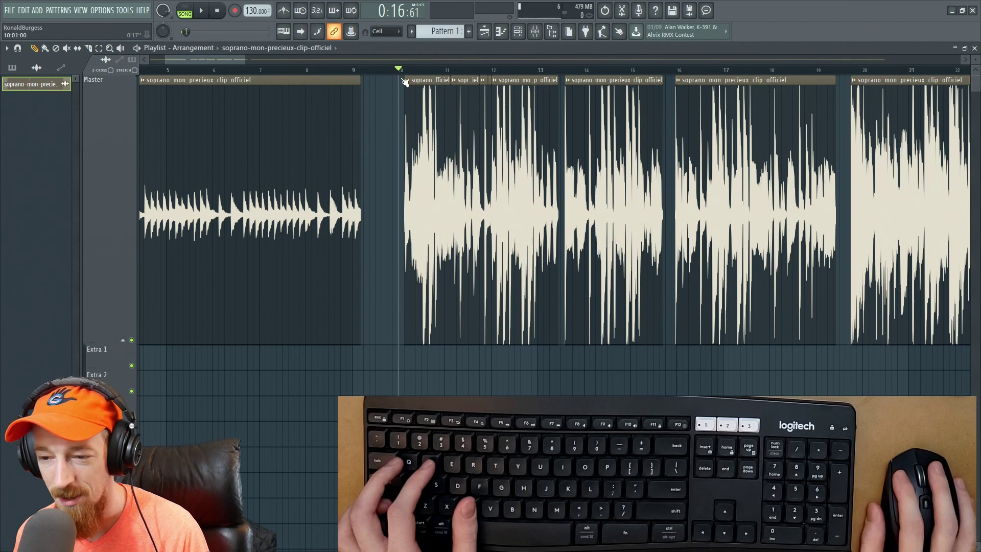
scroll(404, 86, "up", 5)
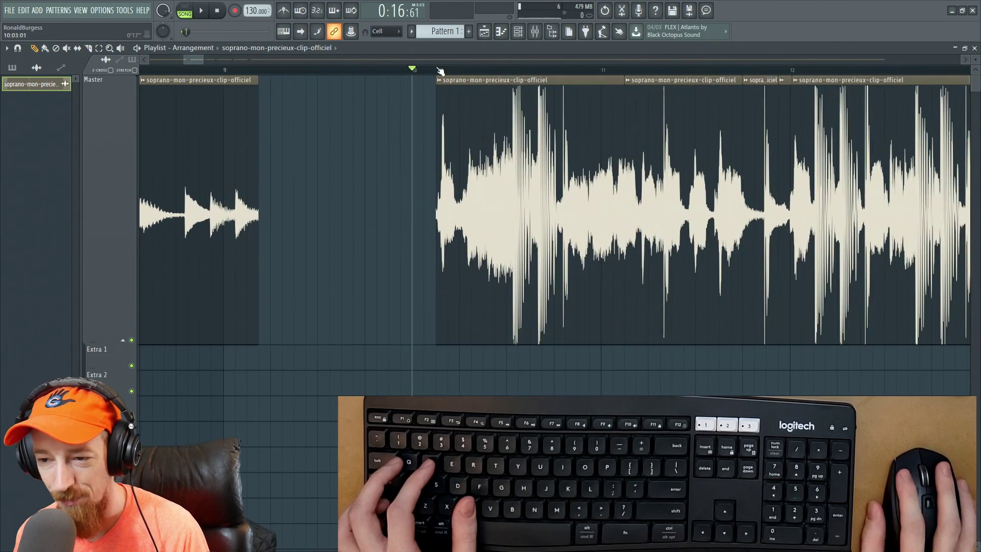
left_click(443, 71)
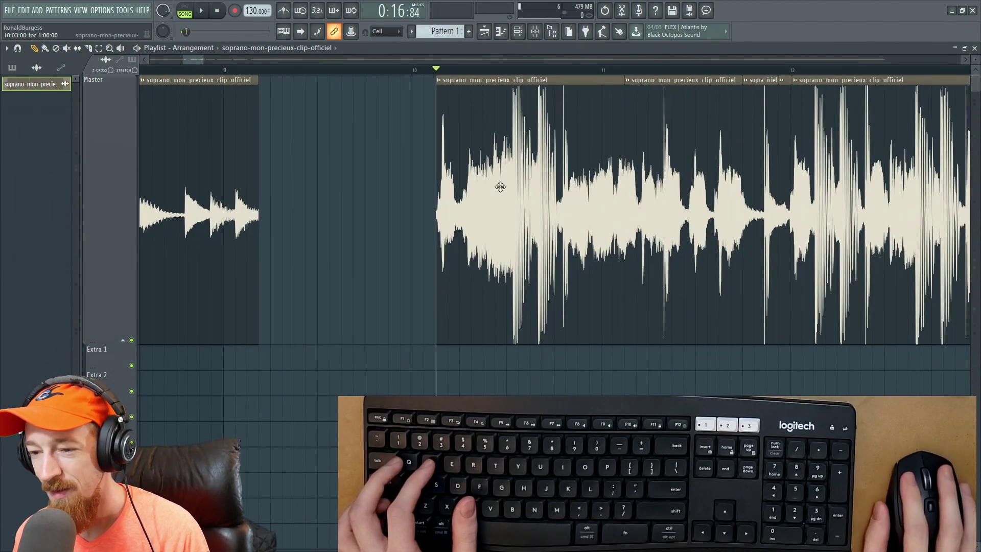
mouse_move(686, 179)
left_mouse_down()
mouse_move(765, 181)
mouse_move(685, 183)
left_mouse_up()
scroll(372, 194, "down", 6)
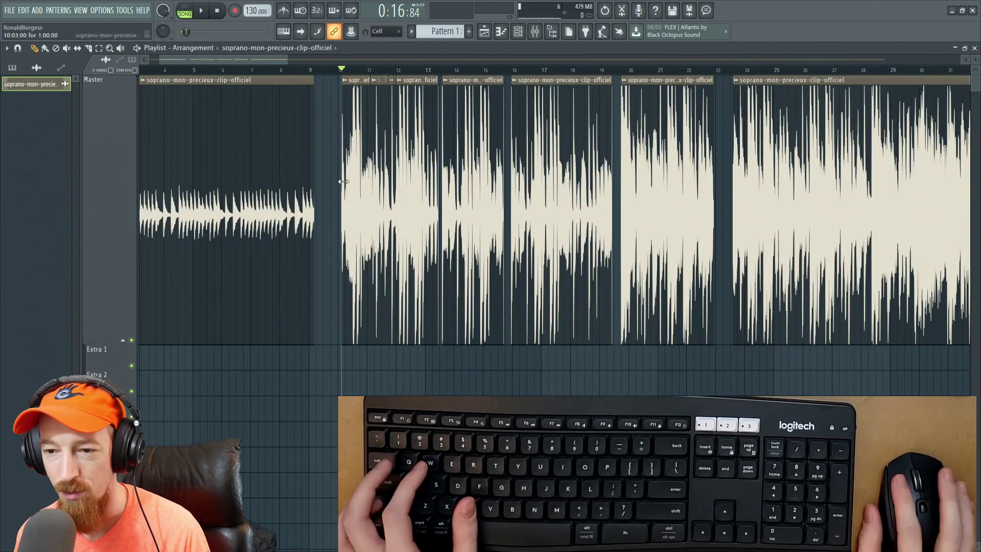